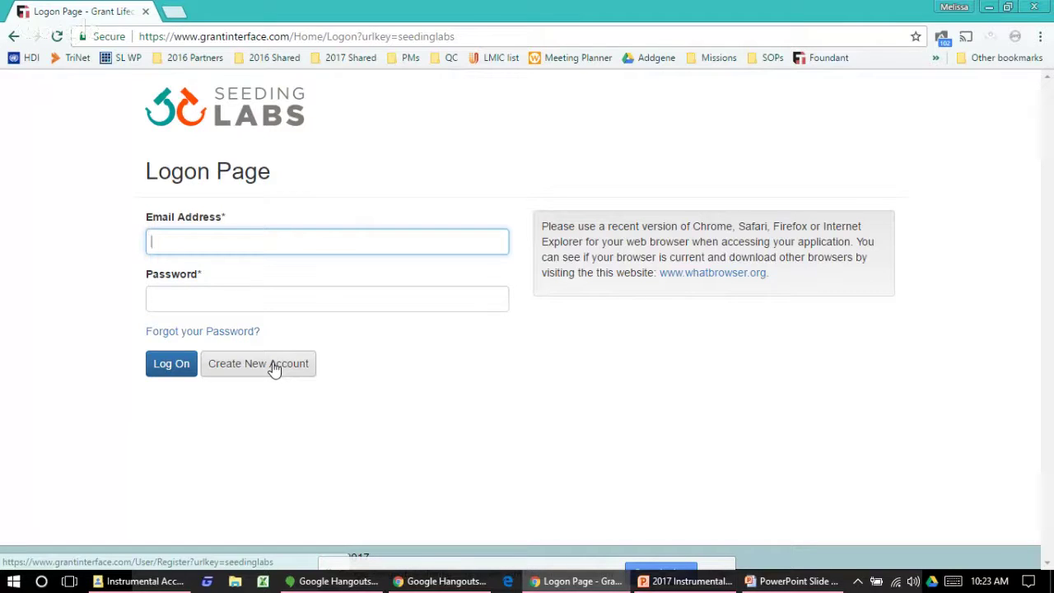
# Step: Begin a new account with the institution name 'New University - Department of Biology'
pyautogui.click(274, 367)
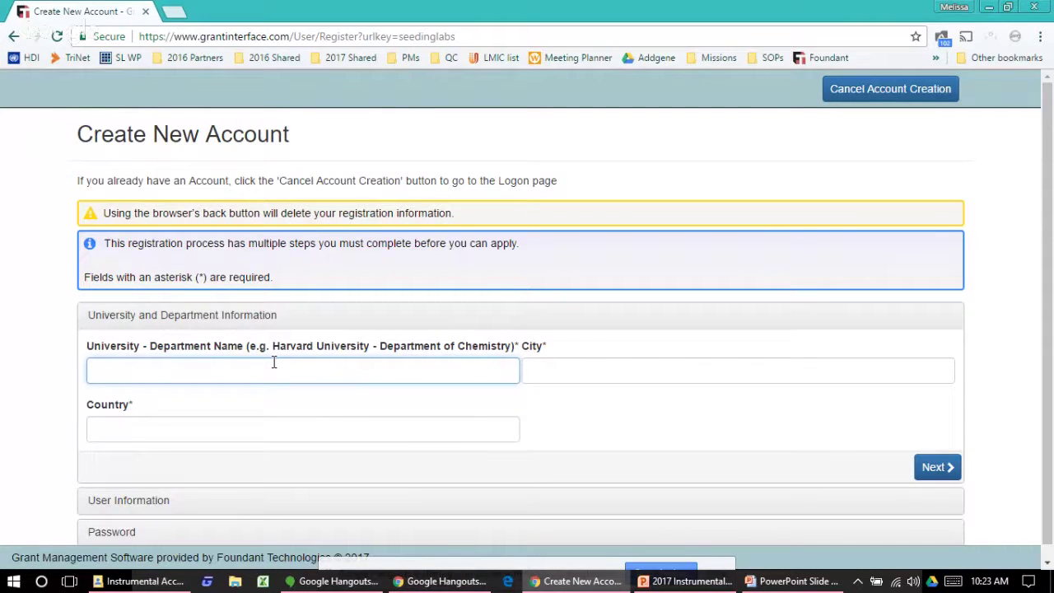
pyautogui.write('New University - Biol')
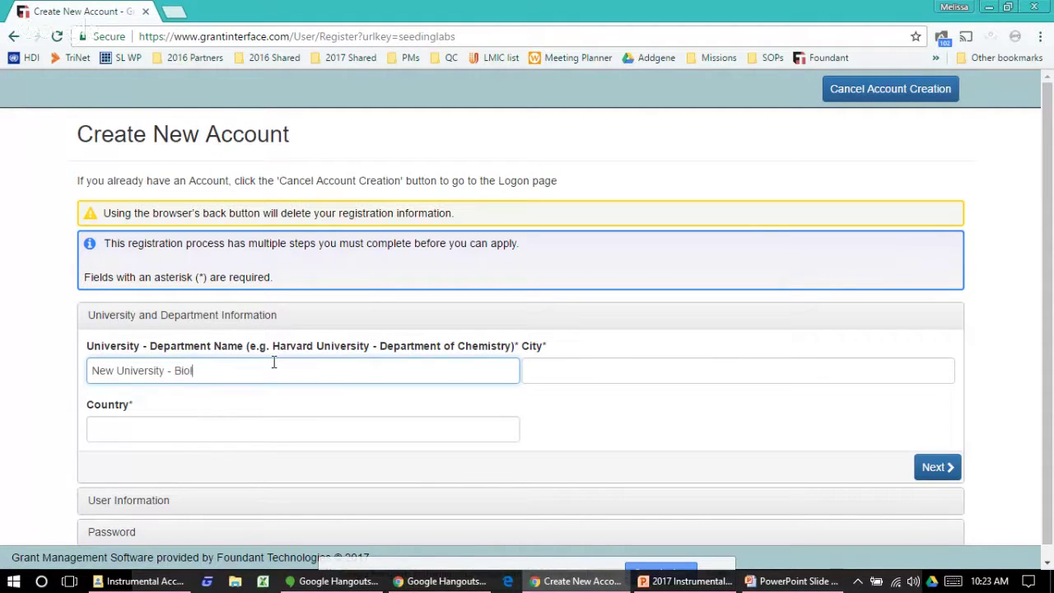
pyautogui.write('ogh')
pyautogui.press('BackSpace')
pyautogui.write('y')
pyautogui.press('Left')
pyautogui.press('Left')
pyautogui.press('Left')
pyautogui.press('Left')
pyautogui.press('Left')
pyautogui.press('Left')
pyautogui.press('Left')
pyautogui.write('Department of')
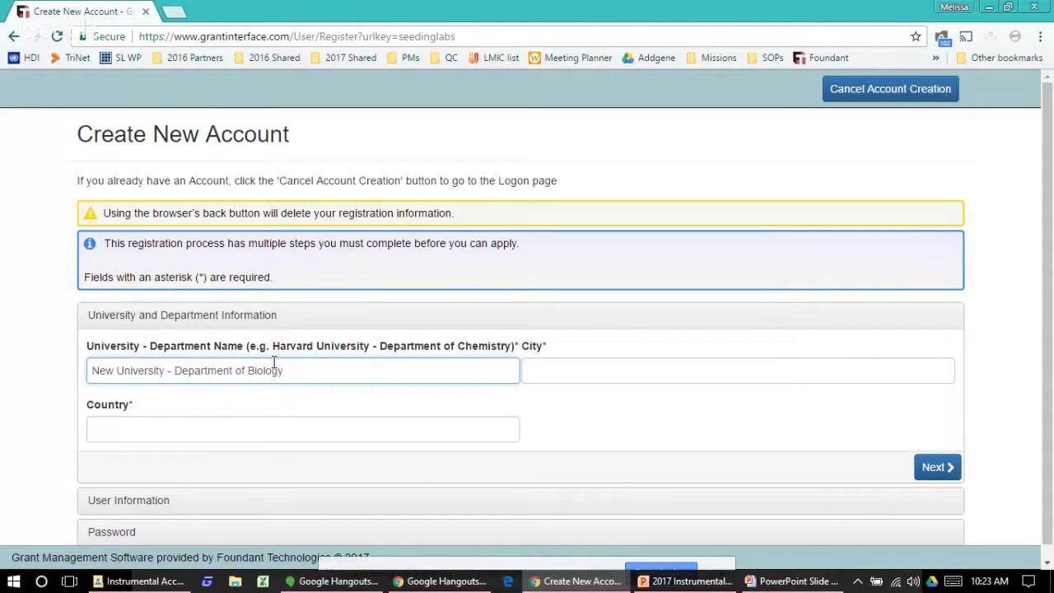
# Step: Set the country to USA and the city to Boston, then continue to User Information
pyautogui.click(229, 426)
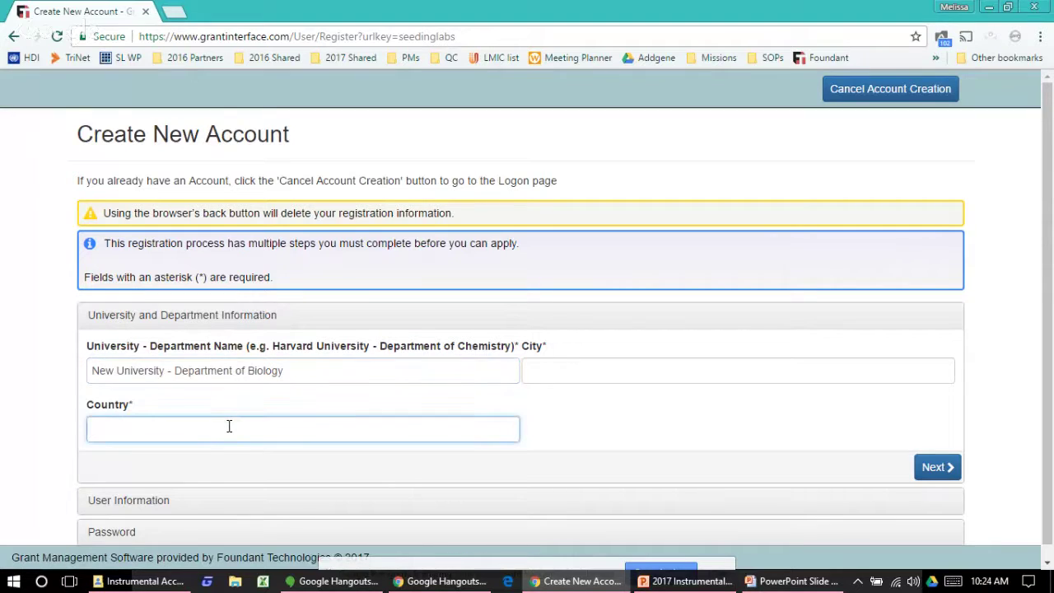
pyautogui.write('USA')
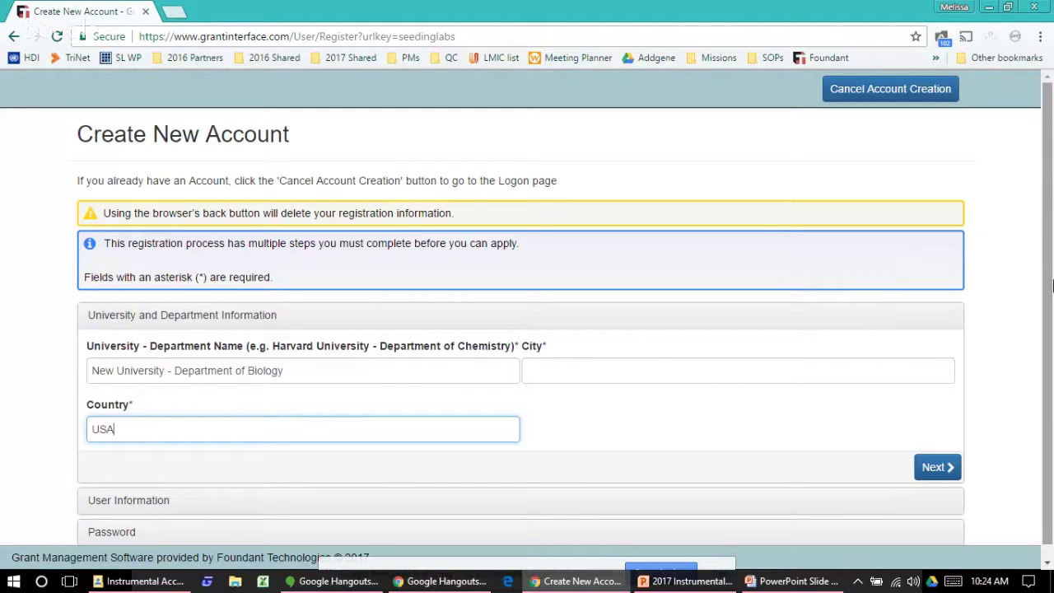
pyautogui.rightClick(1050, 283)
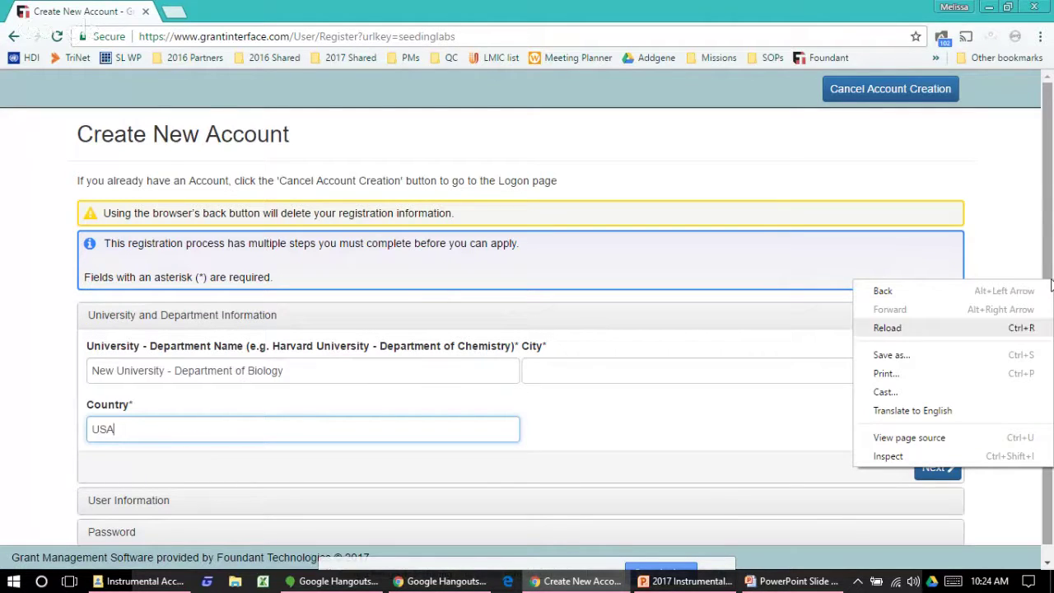
pyautogui.moveTo(1052, 135); pyautogui.dragTo(1051, 224)
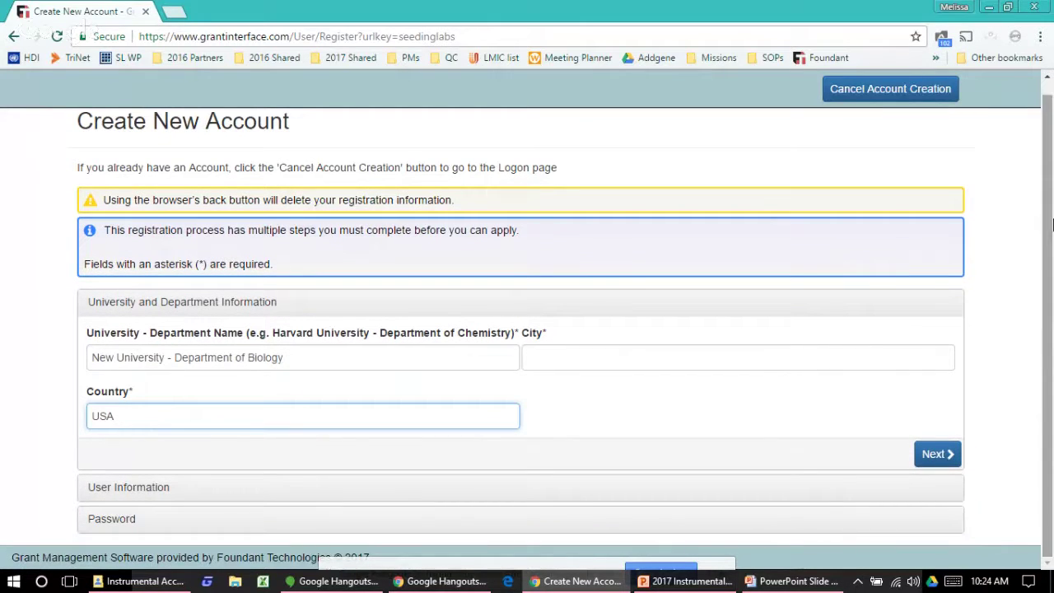
pyautogui.click(929, 459)
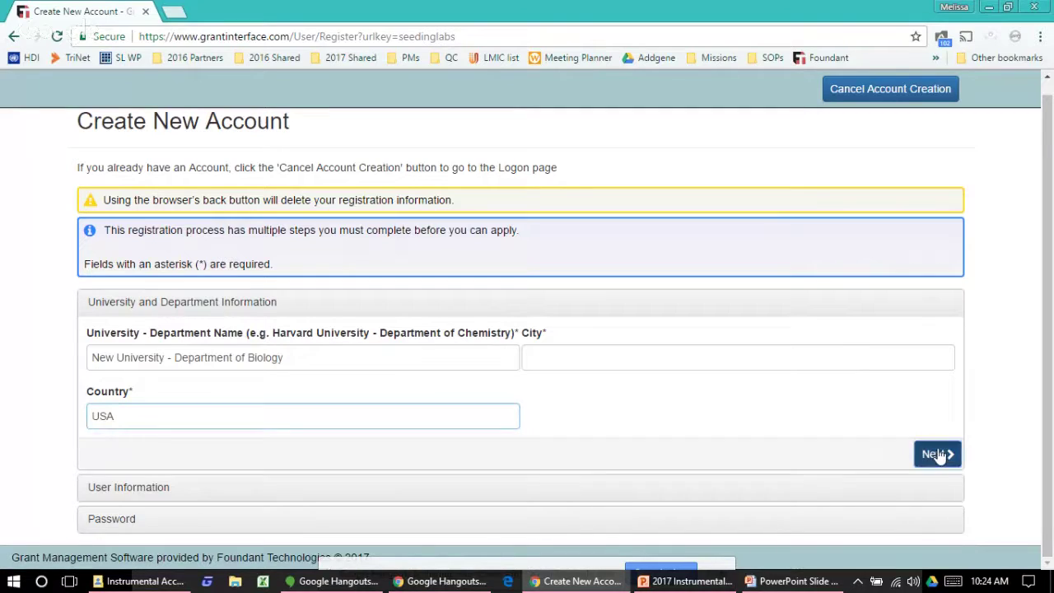
pyautogui.click(588, 363)
pyautogui.write('Boston')
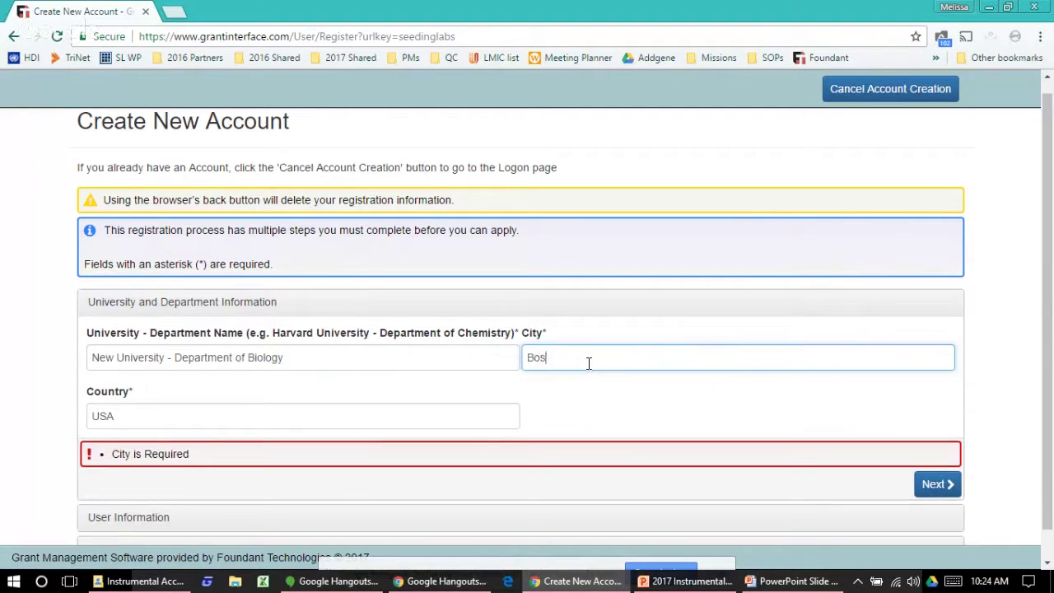
pyautogui.click(938, 485)
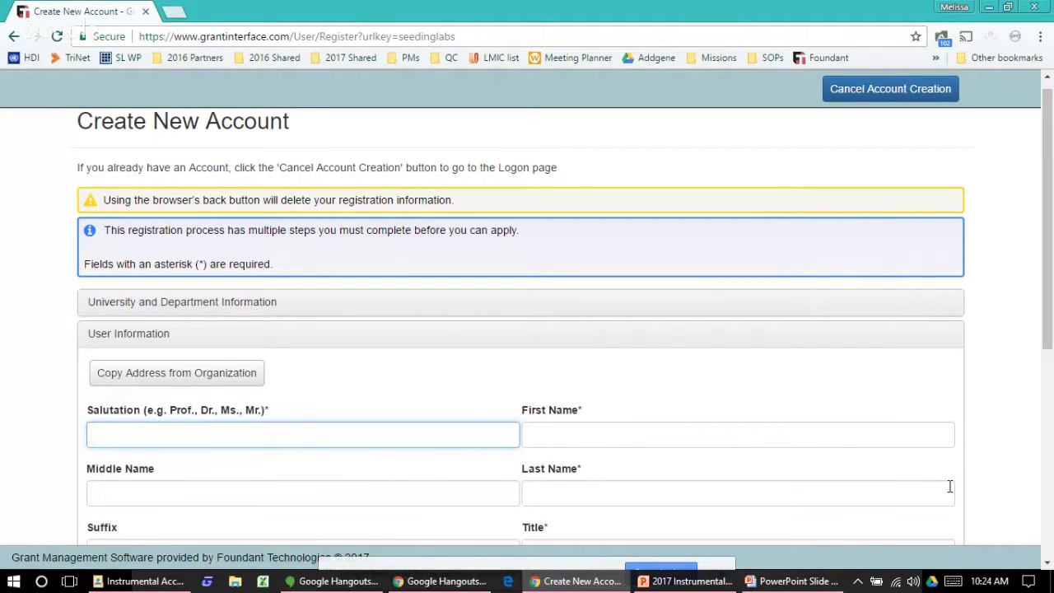
# Step: Enter the salutation 'Ms.' and the applicant's first and last name
pyautogui.write('Ms.')
pyautogui.press('Tab')
pyautogui.press('Tab')
pyautogui.press('Tab')
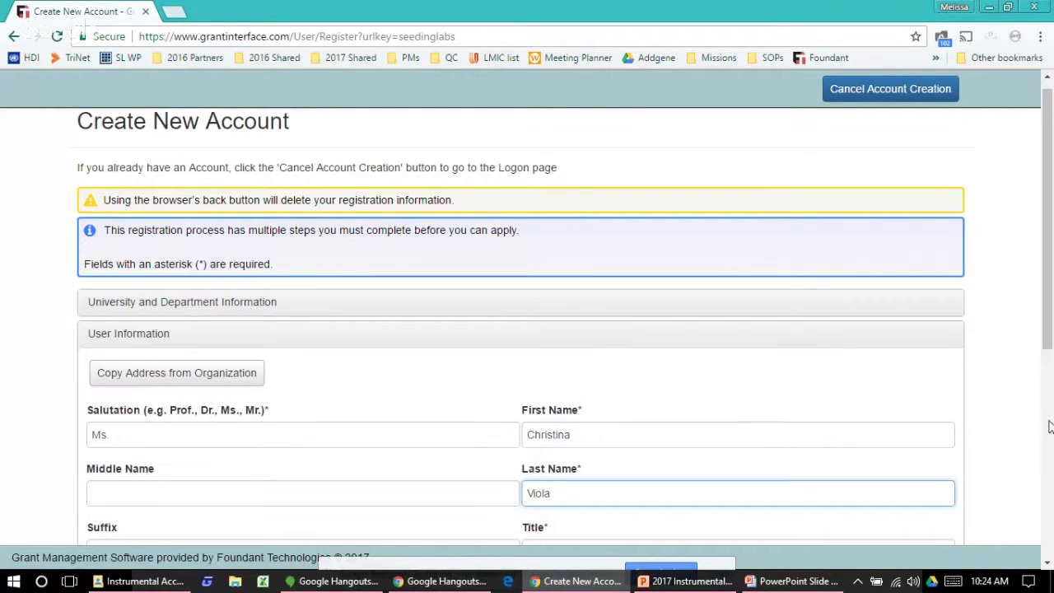
pyautogui.moveTo(1049, 328); pyautogui.dragTo(1049, 372)
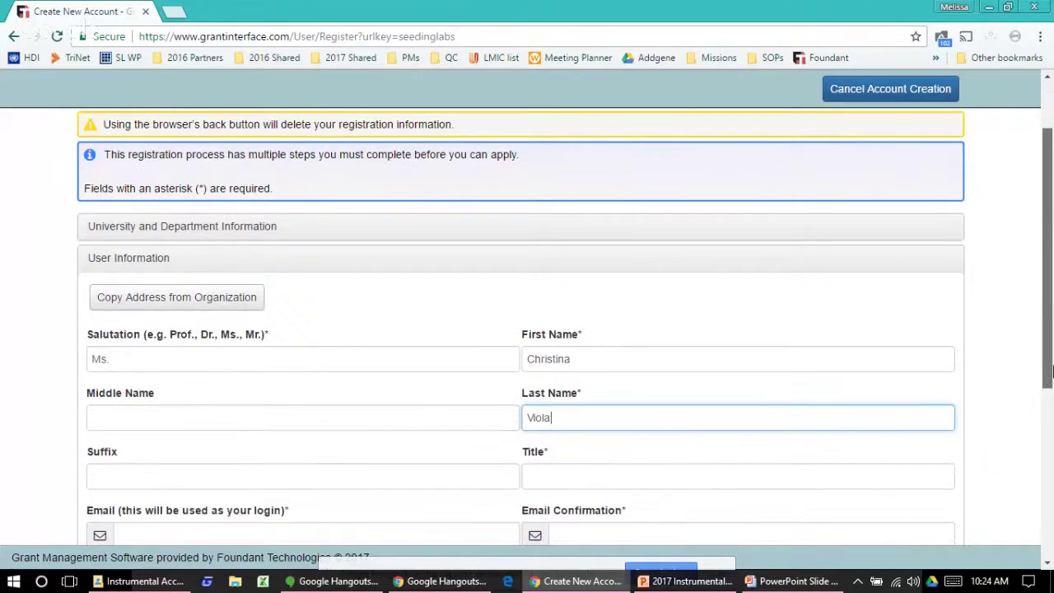
pyautogui.scroll(-4, 1049, 373)
# Step: Fill in the title 'g', the applicant's login email and its confirmation
pyautogui.click(573, 158)
pyautogui.write('g')
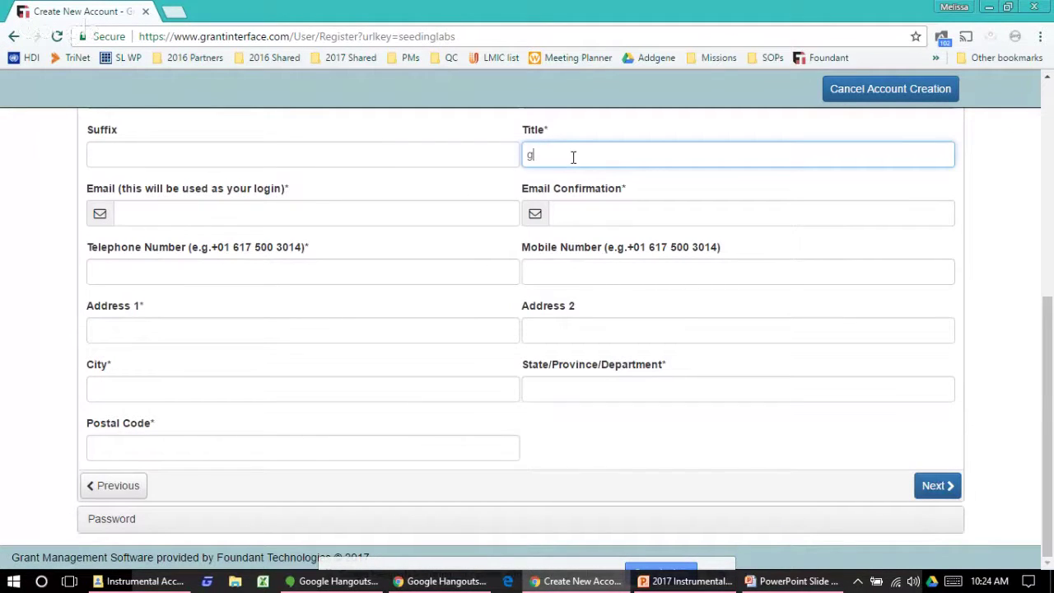
pyautogui.click(602, 221)
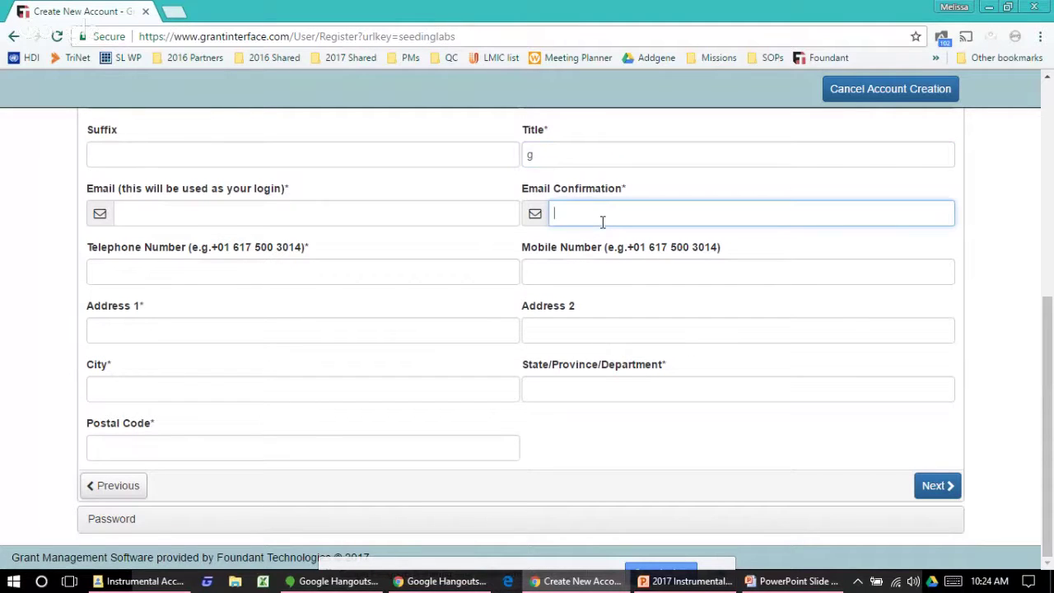
pyautogui.click(389, 217)
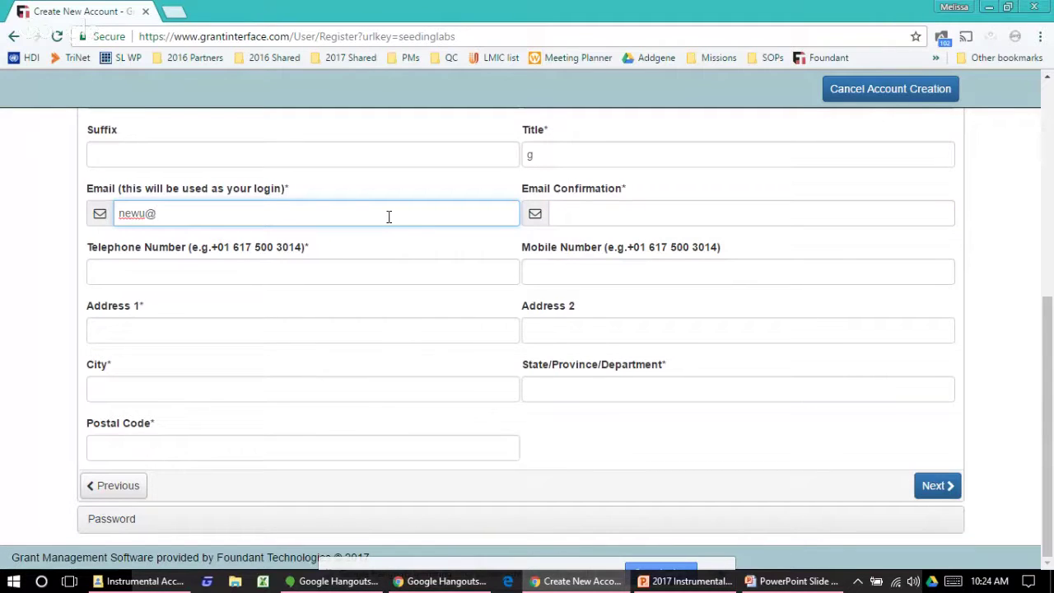
pyautogui.press('Tab')
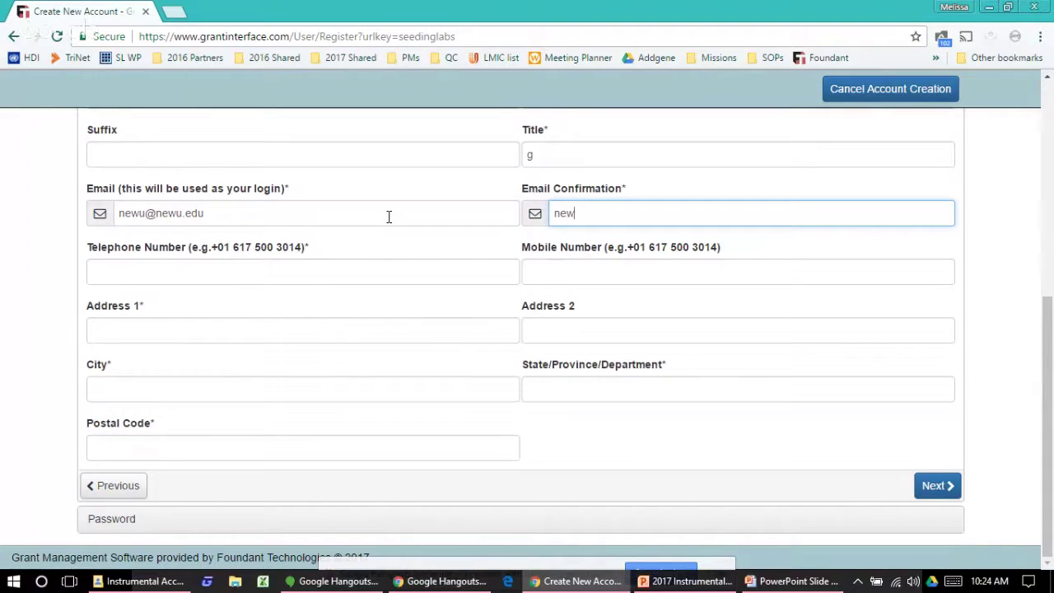
# Step: Fill in the telephone number, address line, city, state and postal code, then continue
pyautogui.click(332, 281)
pyautogui.write('1')
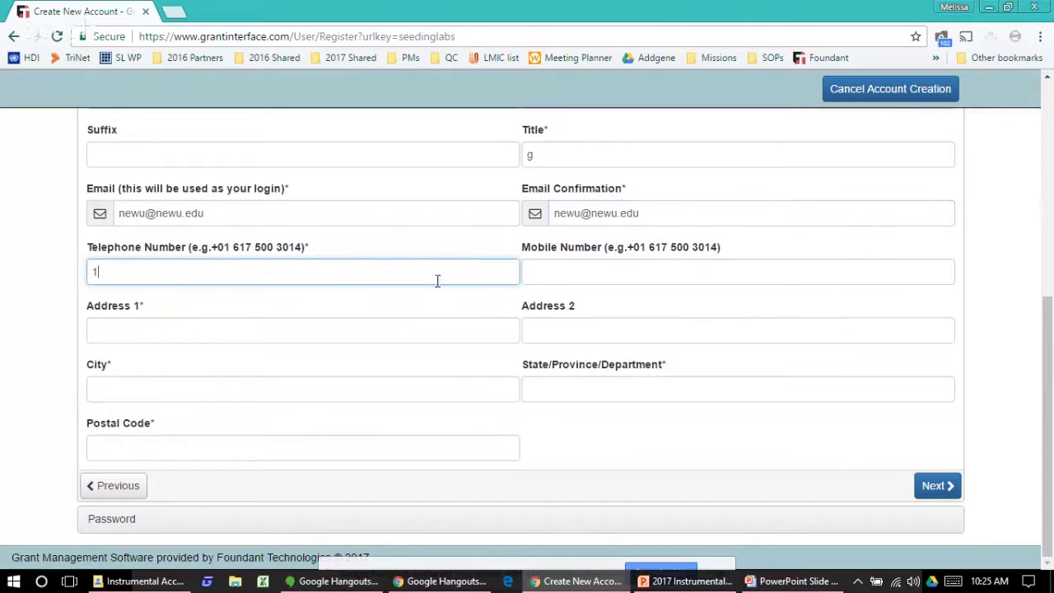
pyautogui.click(546, 265)
pyautogui.click(359, 337)
pyautogui.write('1')
pyautogui.click(303, 382)
pyautogui.write('11')
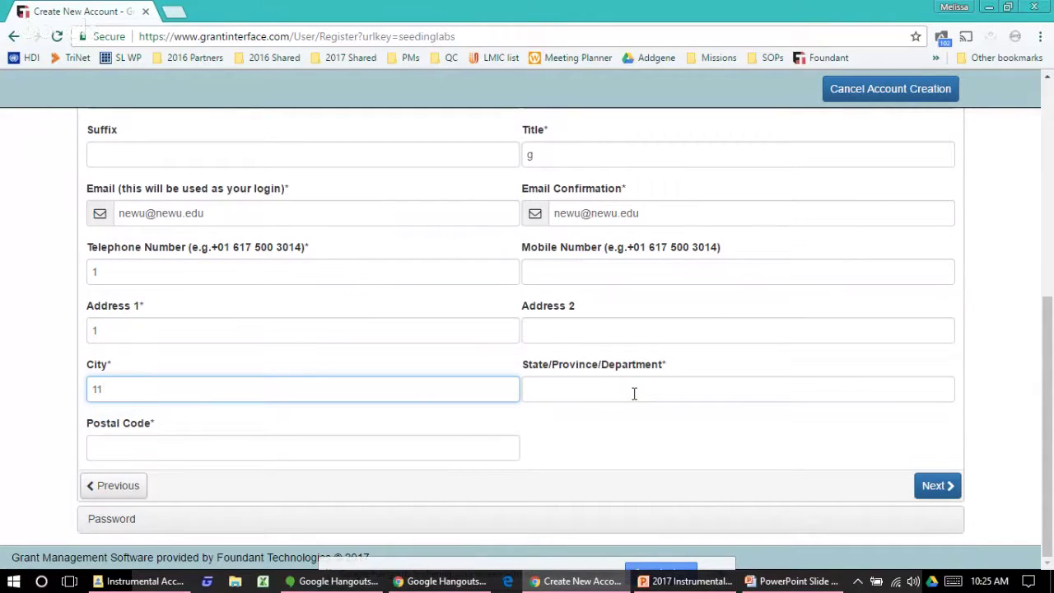
pyautogui.click(634, 394)
pyautogui.write('11')
pyautogui.click(448, 445)
pyautogui.write('111`1')
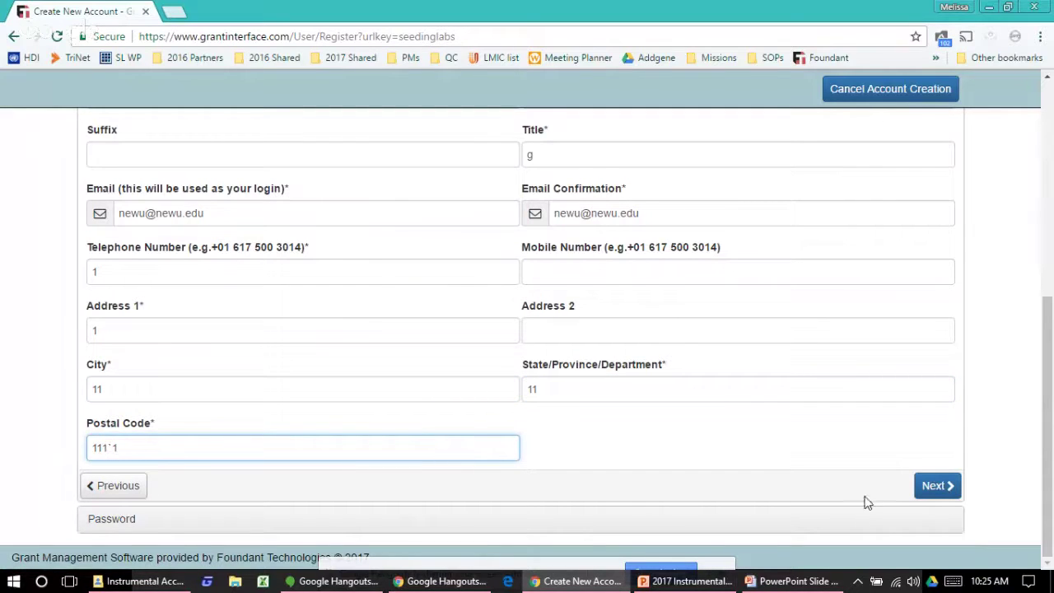
pyautogui.click(920, 489)
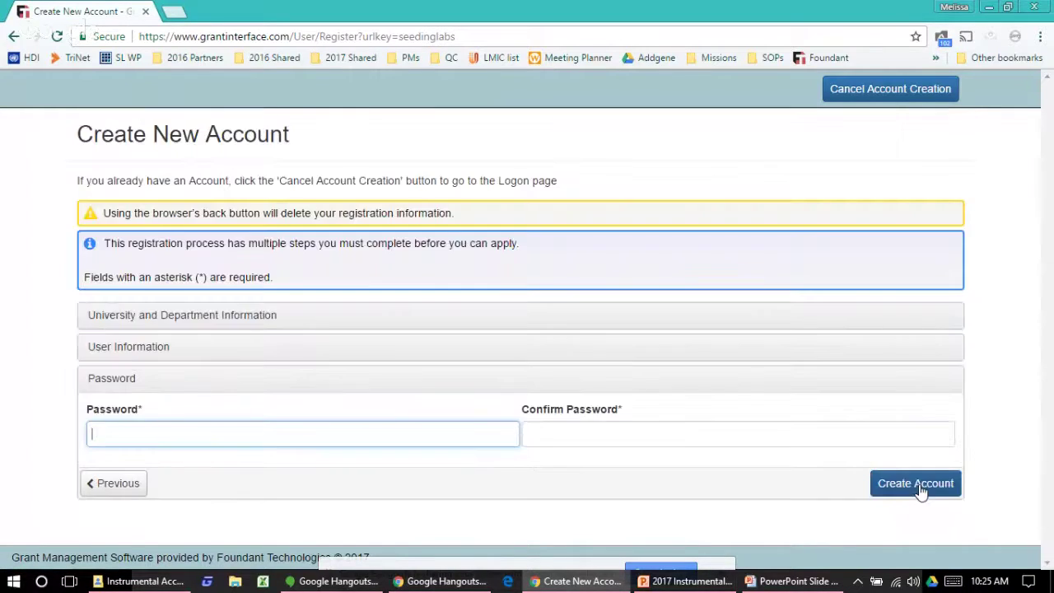
# Step: Enter and confirm a six-character account password and create the account
pyautogui.write('111')
pyautogui.click(838, 429)
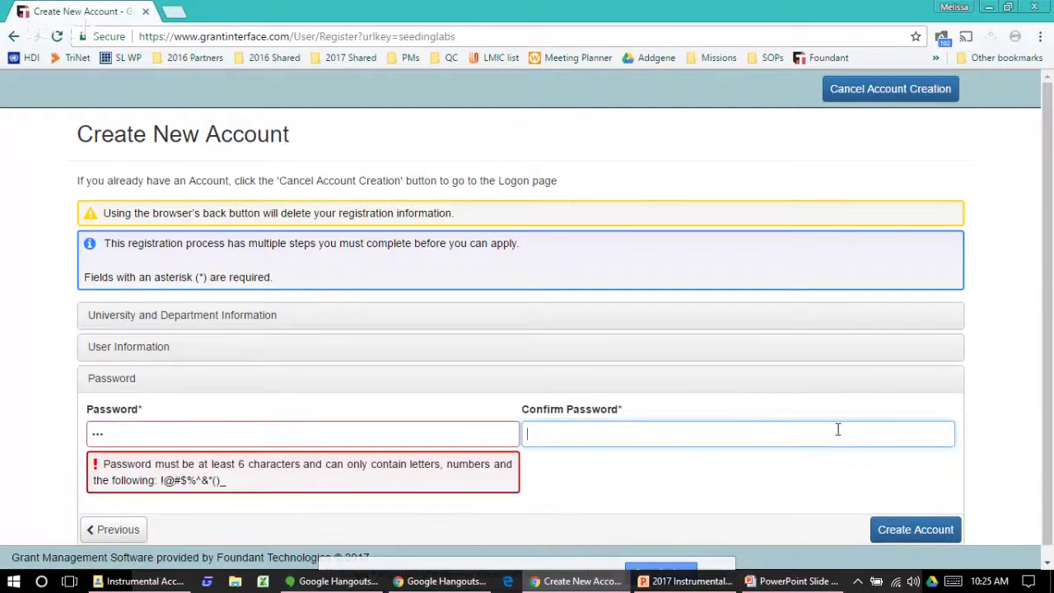
pyautogui.click(488, 442)
pyautogui.write('111')
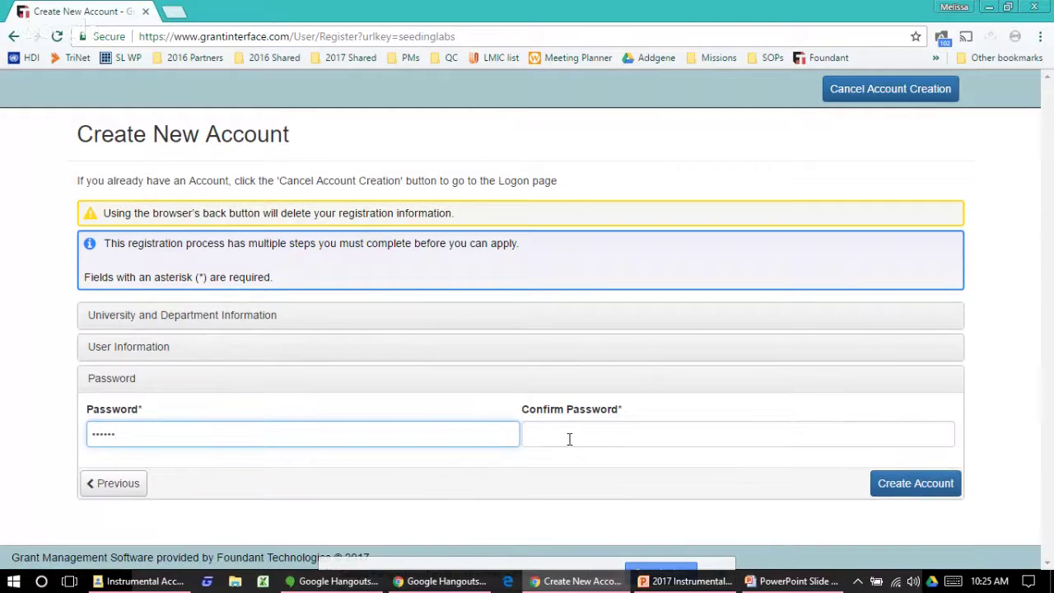
pyautogui.click(574, 433)
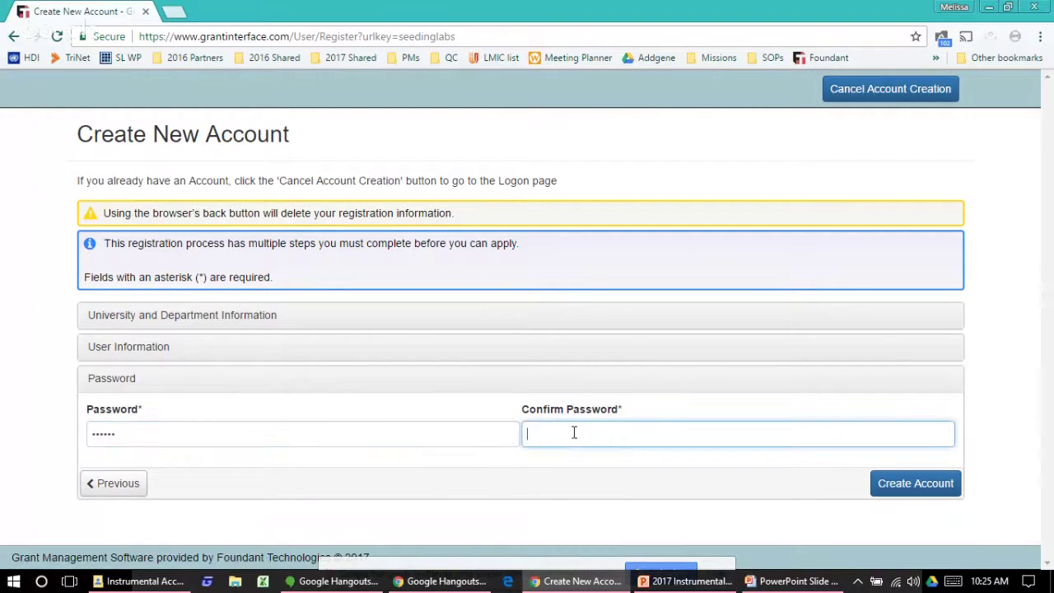
pyautogui.write('111111')
pyautogui.click(895, 483)
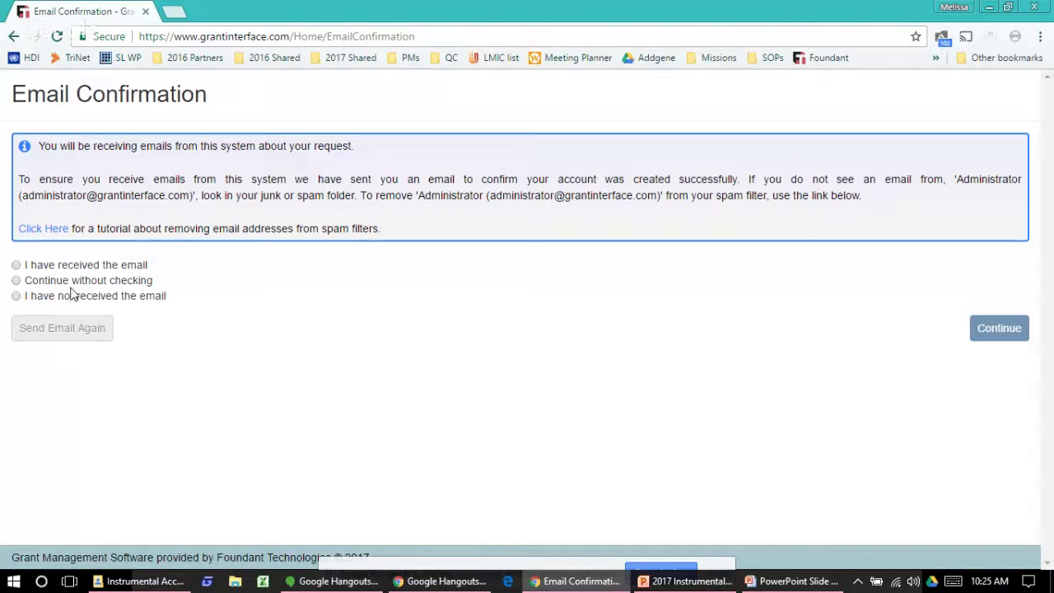
# Step: Choose 'Continue without checking' for the confirmation email and proceed to the Apply page
pyautogui.click(17, 281)
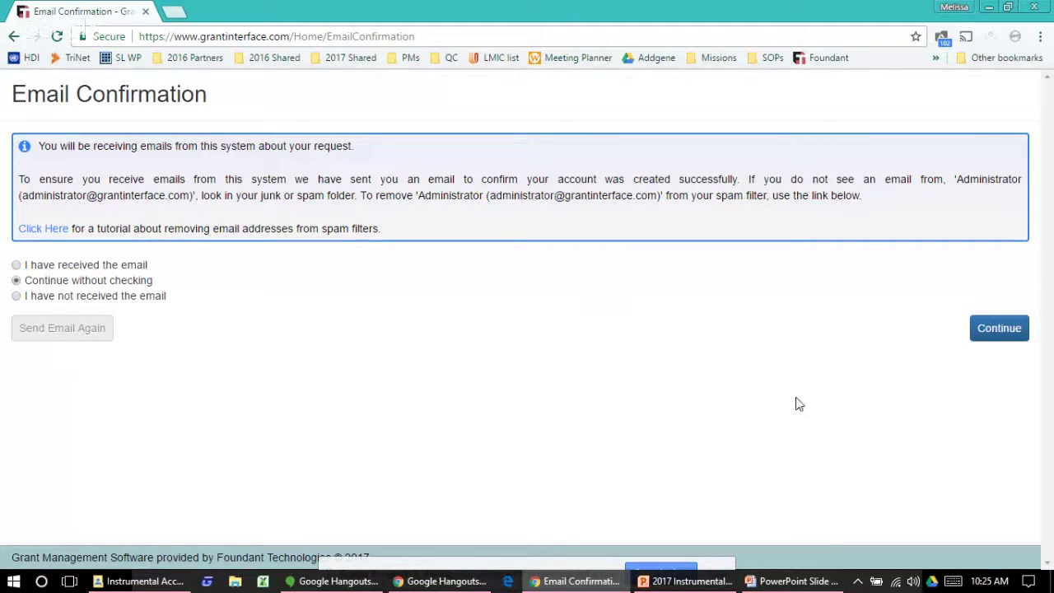
pyautogui.click(999, 327)
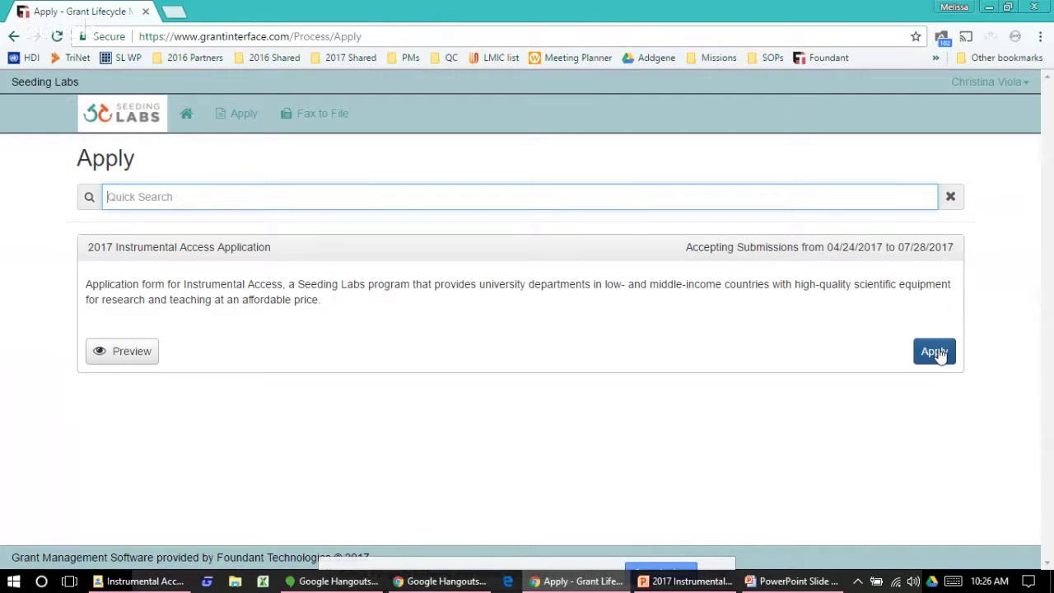
# Step: Start the 2017 Instrumental Access Application and scroll through its sections
pyautogui.click(936, 352)
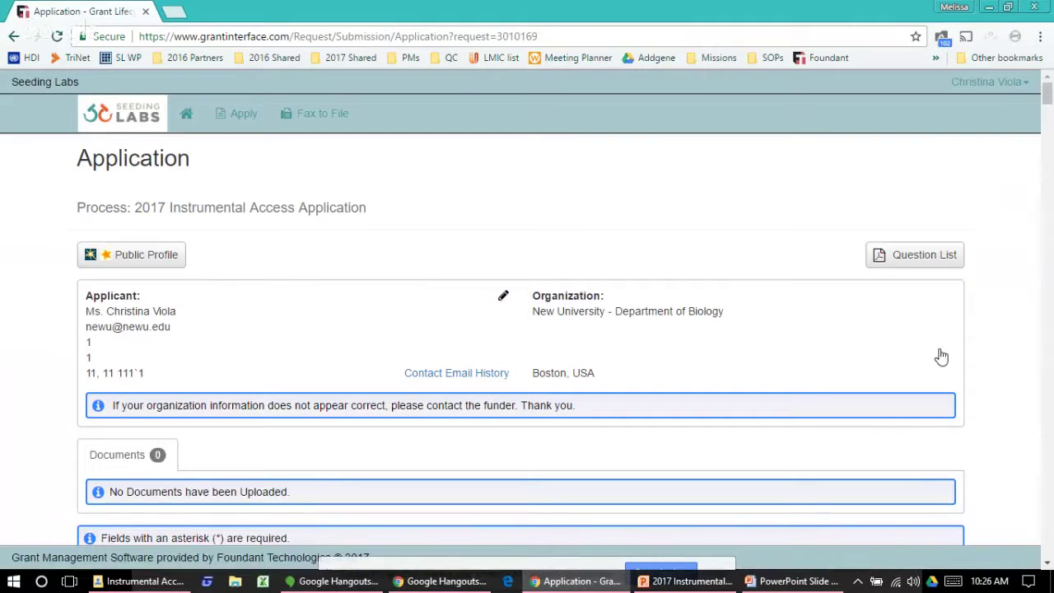
pyautogui.scroll(-1, 941, 355)
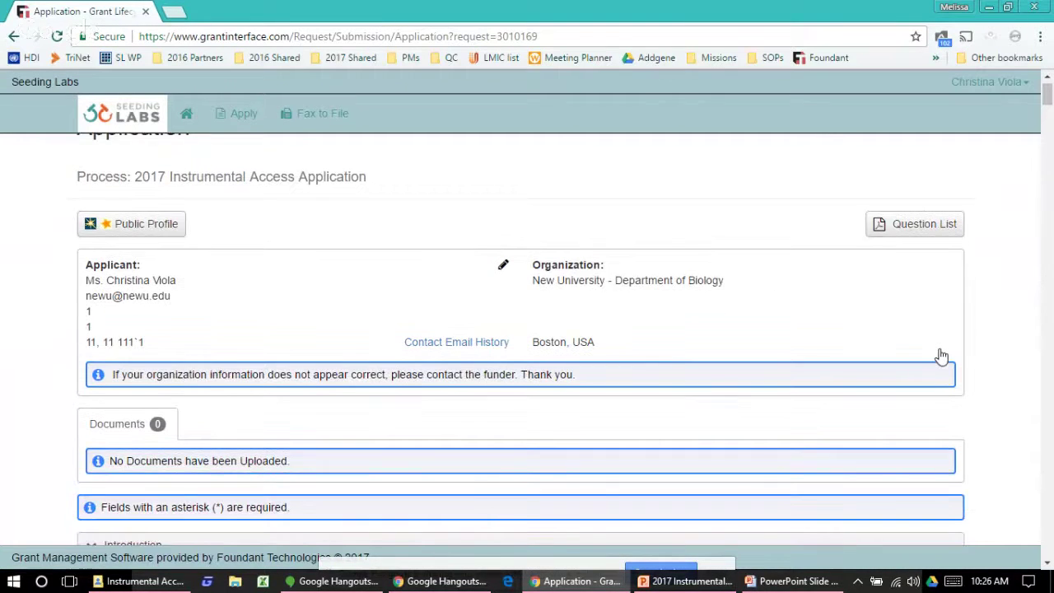
pyautogui.scroll(-1, 941, 355)
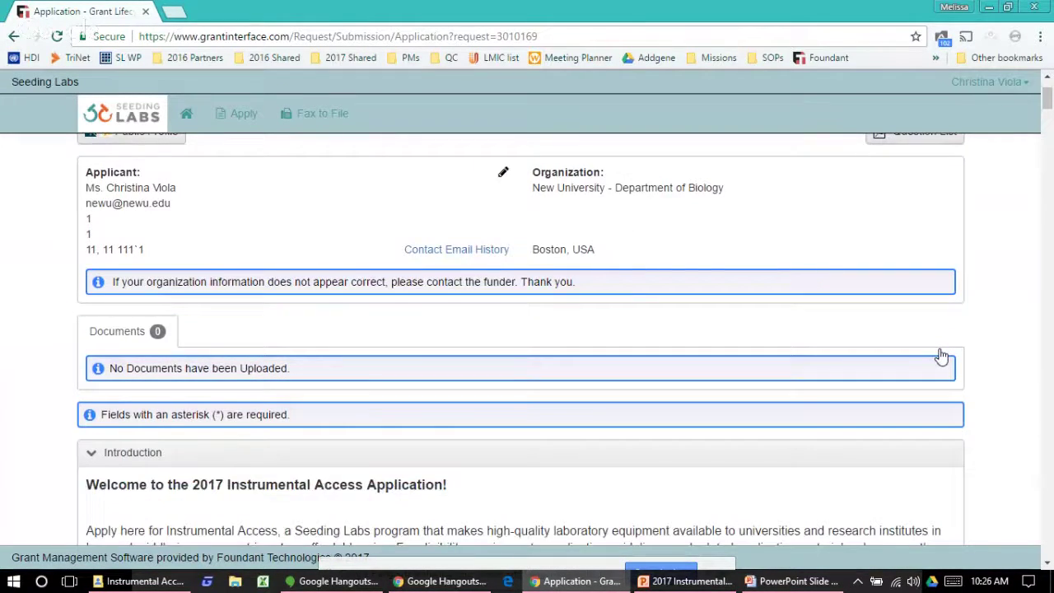
pyautogui.scroll(-3, 941, 356)
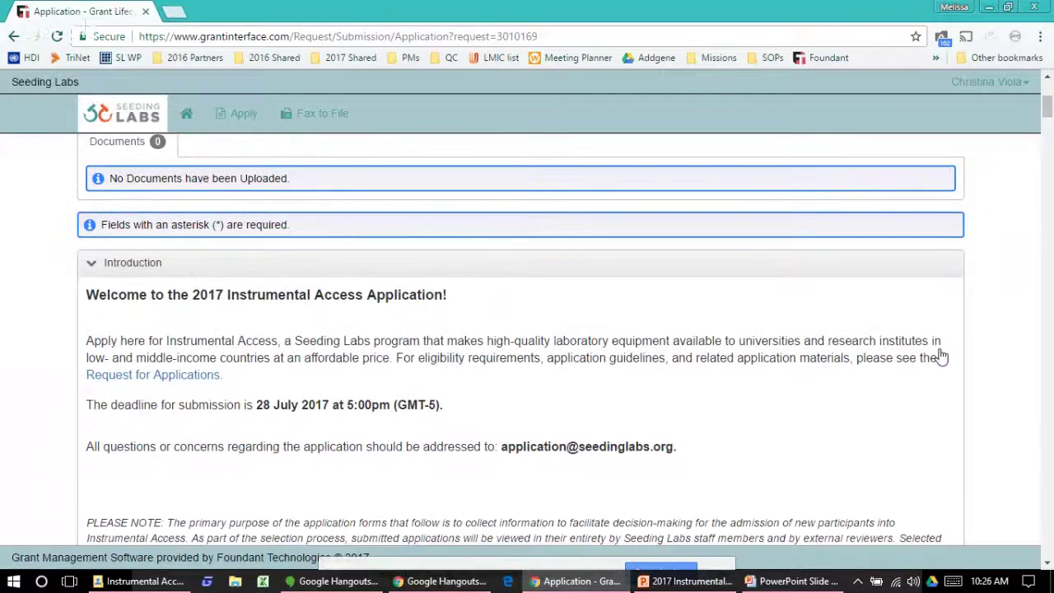
pyautogui.scroll(-5, 941, 355)
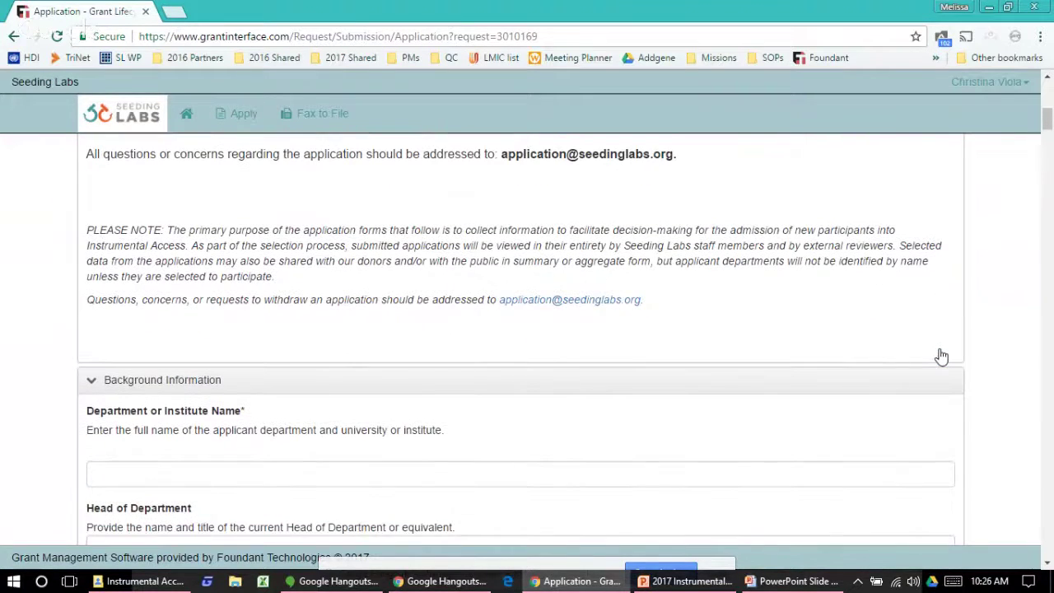
pyautogui.scroll(-5, 942, 356)
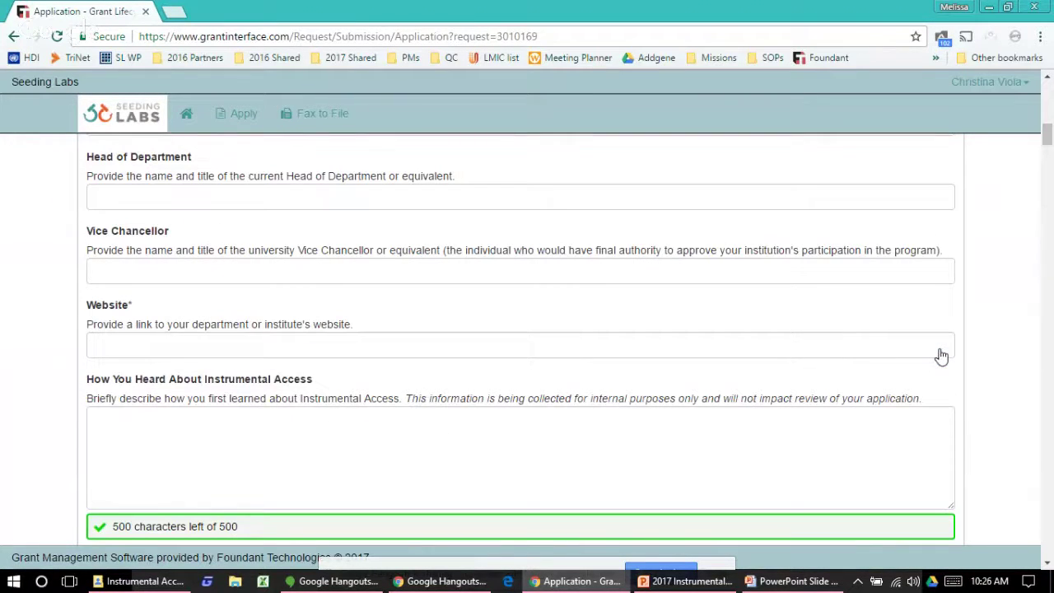
pyautogui.scroll(3, 941, 355)
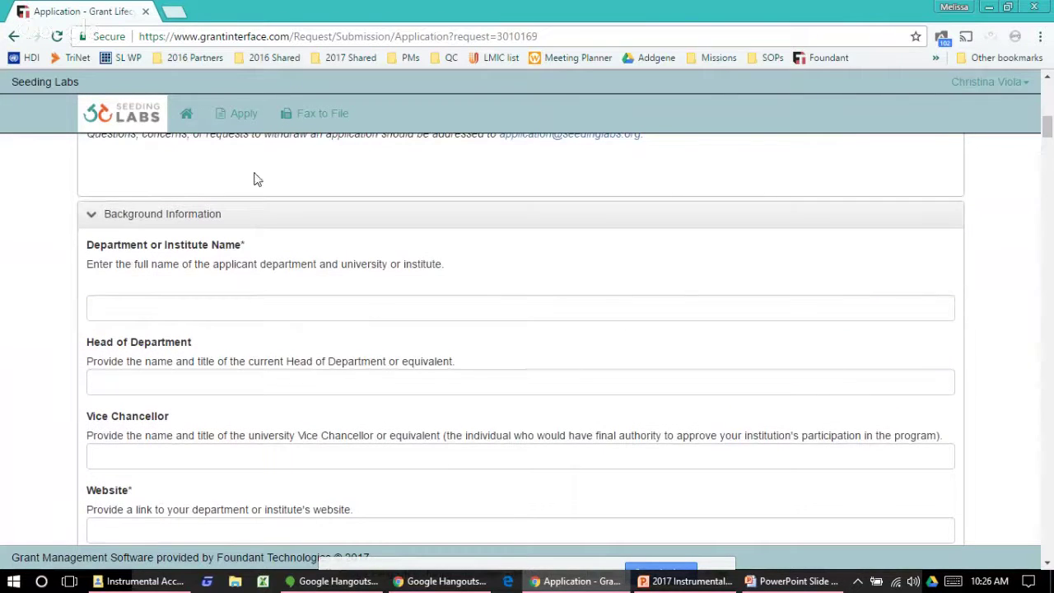
# Step: Collapse Background Information, Equipment Needs and Case for Need, then review down to Letters of Support
pyautogui.click(90, 219)
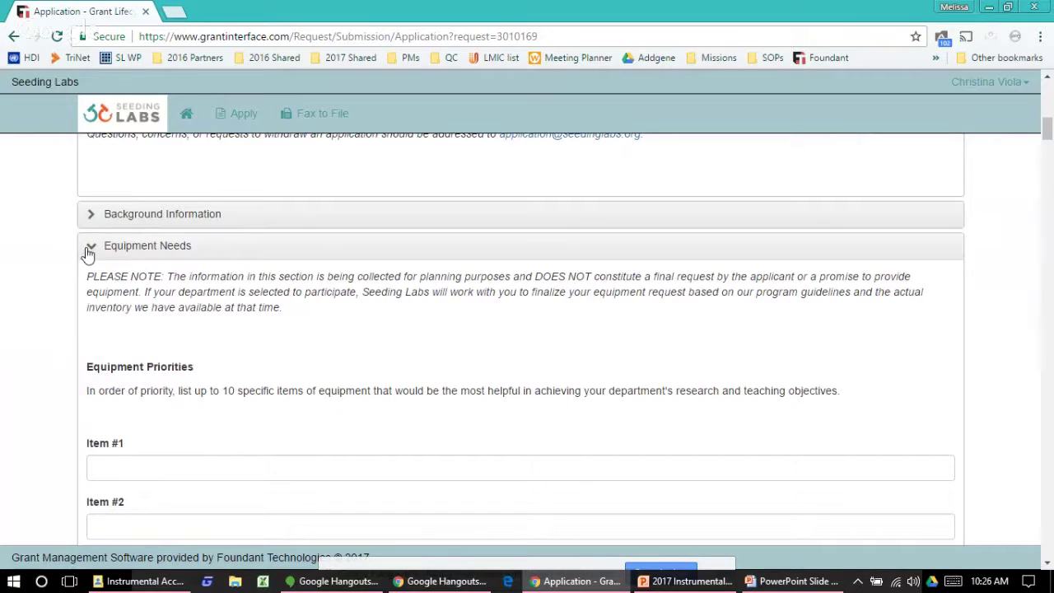
pyautogui.click(90, 248)
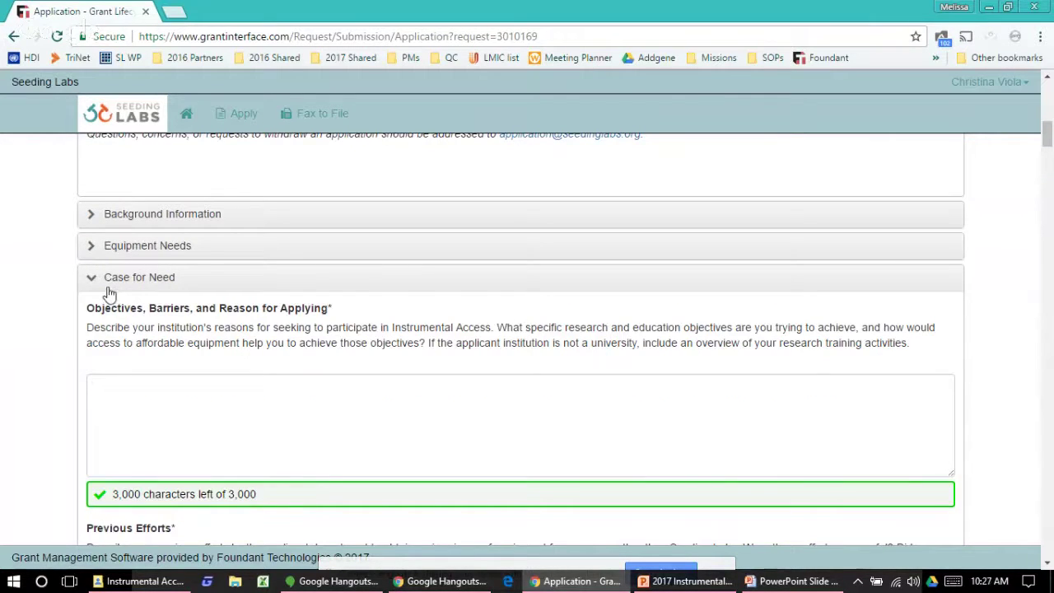
pyautogui.click(91, 279)
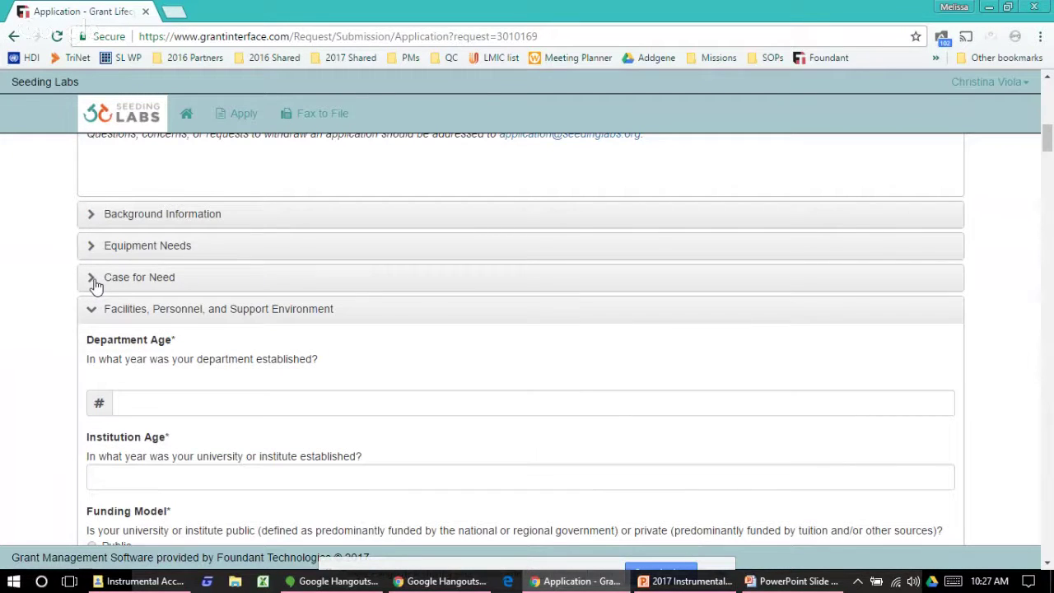
pyautogui.scroll(-1, 95, 284)
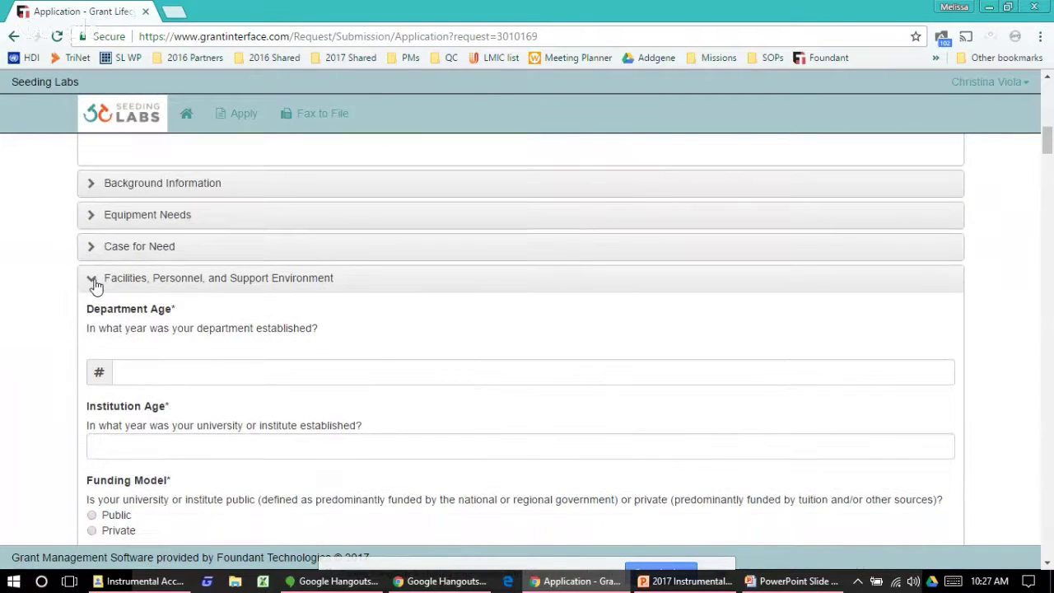
pyautogui.scroll(-1, 94, 285)
pyautogui.scroll(-3, 95, 285)
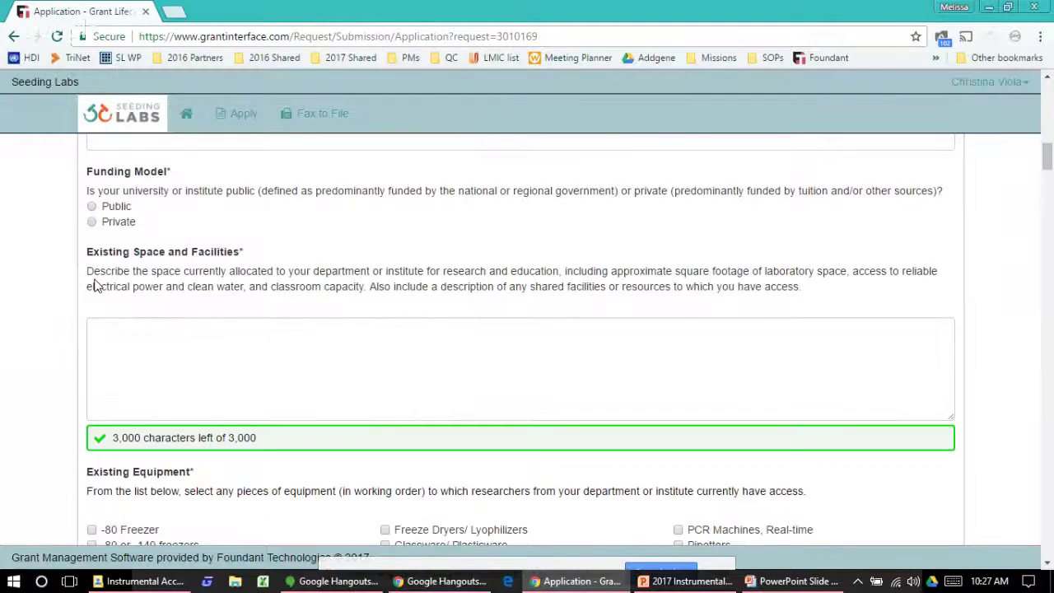
pyautogui.scroll(-5, 95, 284)
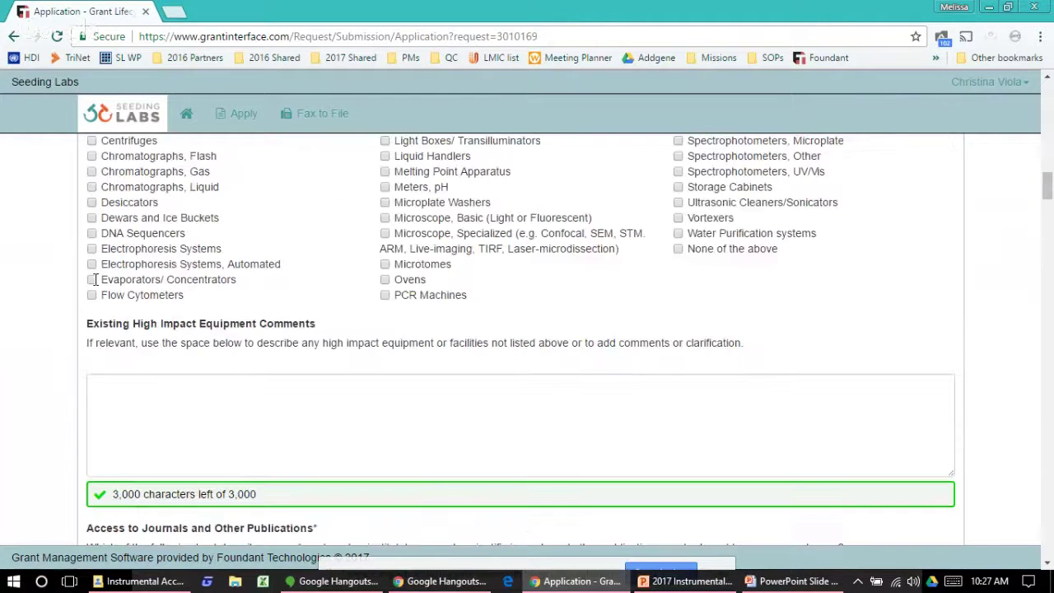
pyautogui.scroll(-3, 95, 280)
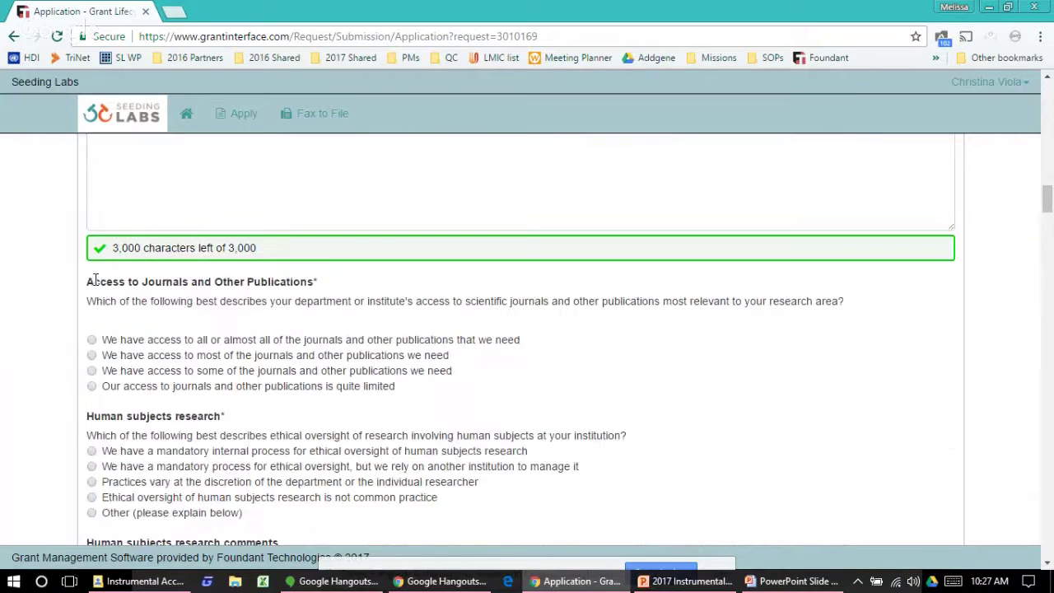
pyautogui.scroll(-10, 95, 280)
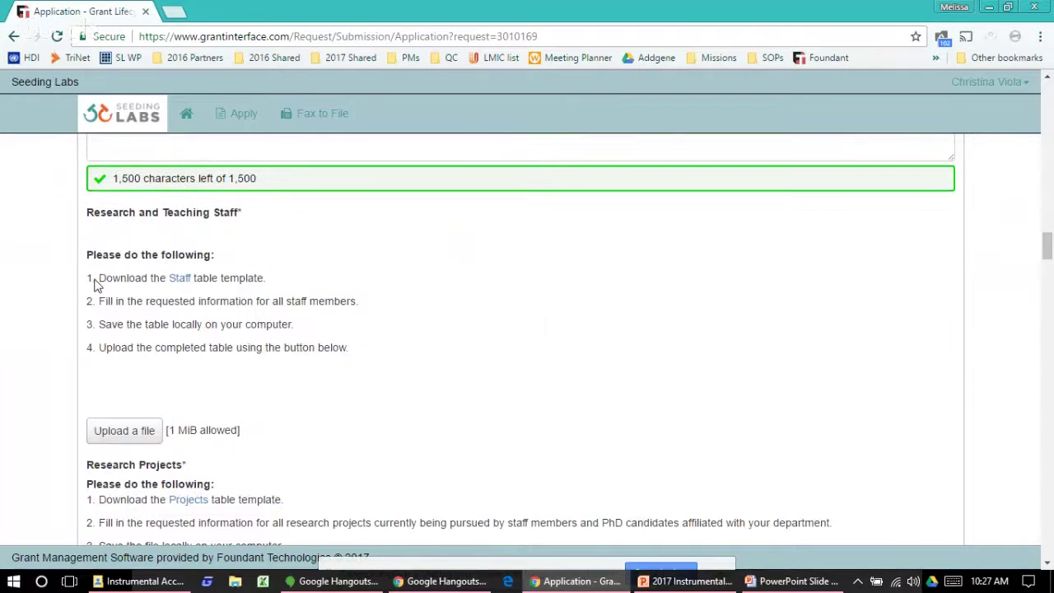
pyautogui.scroll(-4, 95, 284)
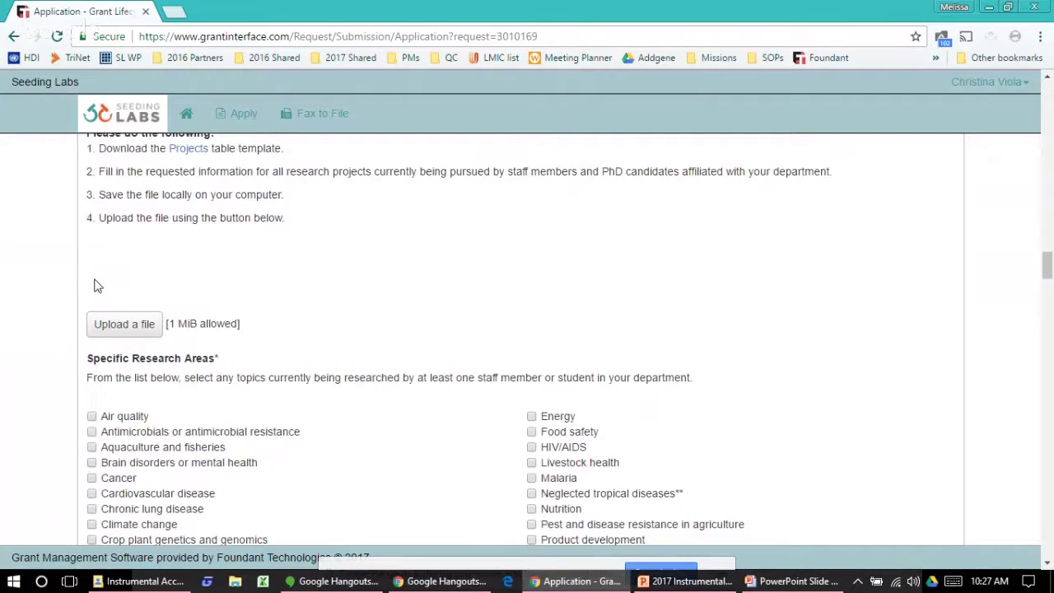
pyautogui.scroll(-5, 95, 285)
pyautogui.scroll(-15, 94, 284)
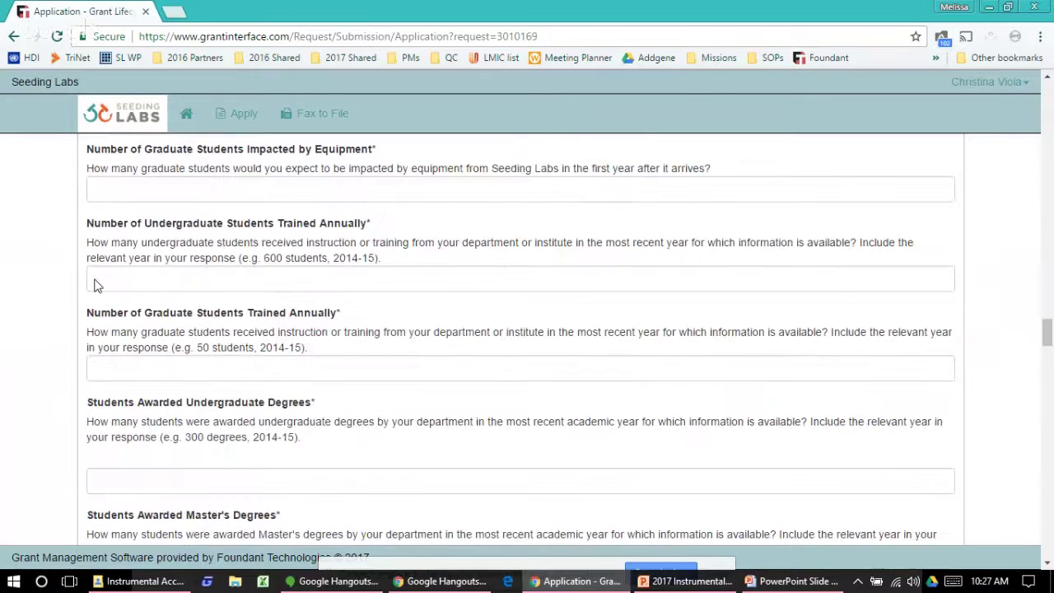
pyautogui.scroll(-2, 95, 280)
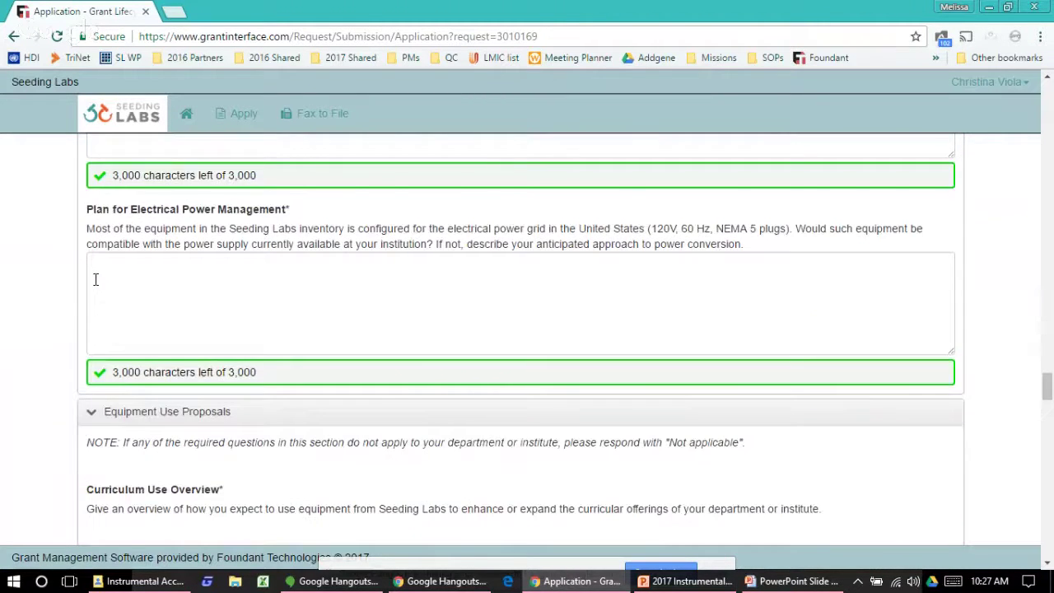
pyautogui.scroll(-8, 94, 279)
pyautogui.scroll(-12, 95, 285)
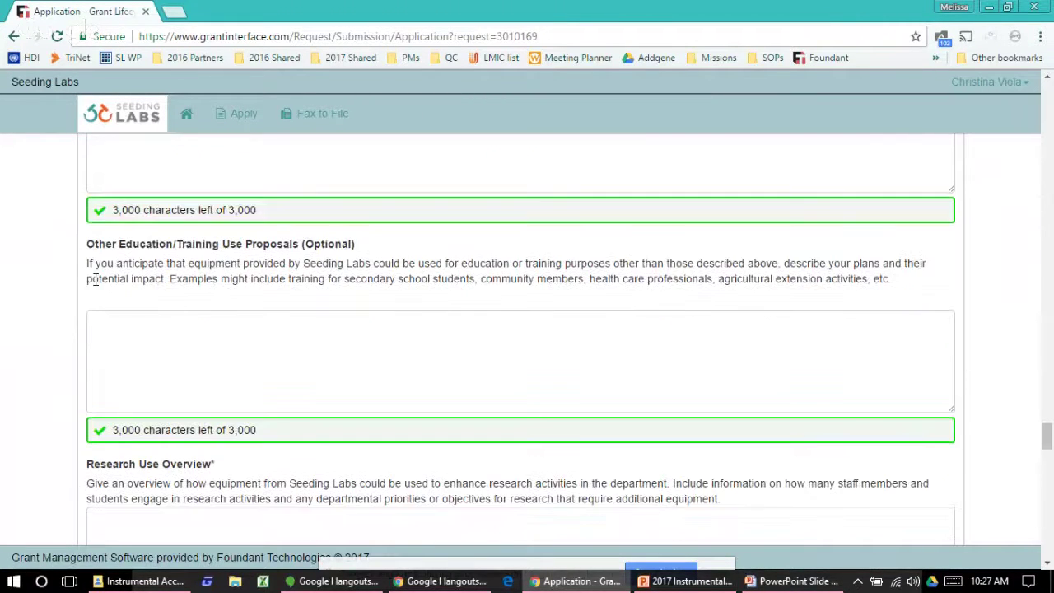
pyautogui.scroll(-3, 96, 281)
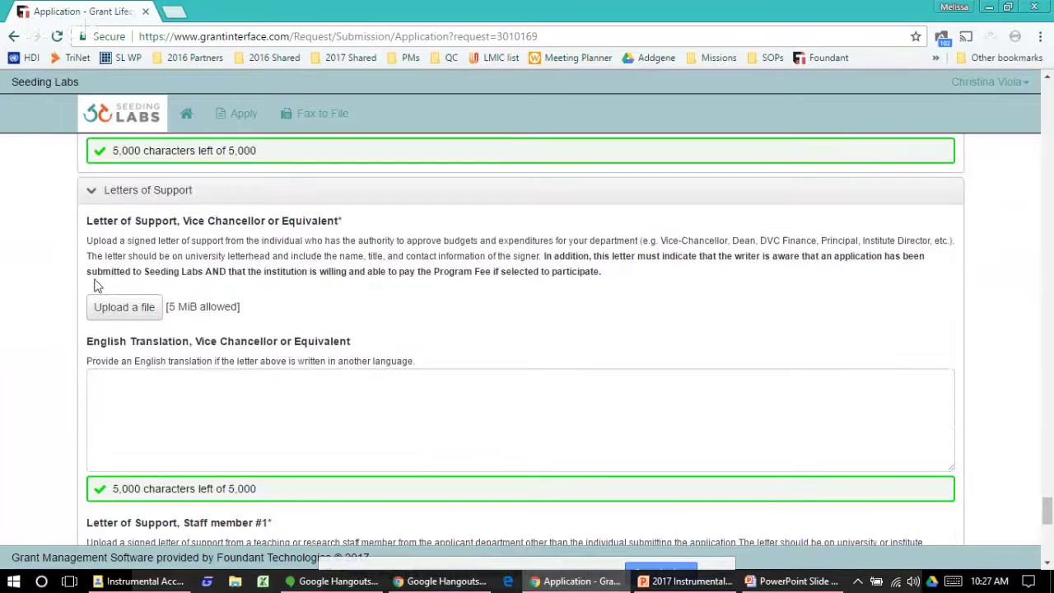
pyautogui.scroll(-7, 95, 284)
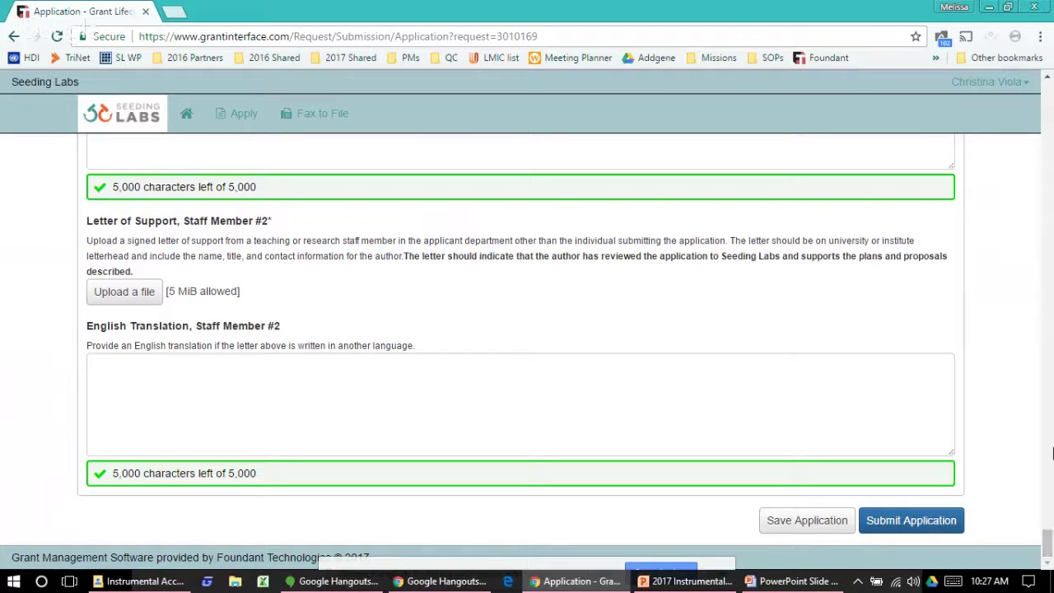
pyautogui.rightClick(1041, 314)
pyautogui.click(1049, 213)
pyautogui.scroll(7, 1049, 212)
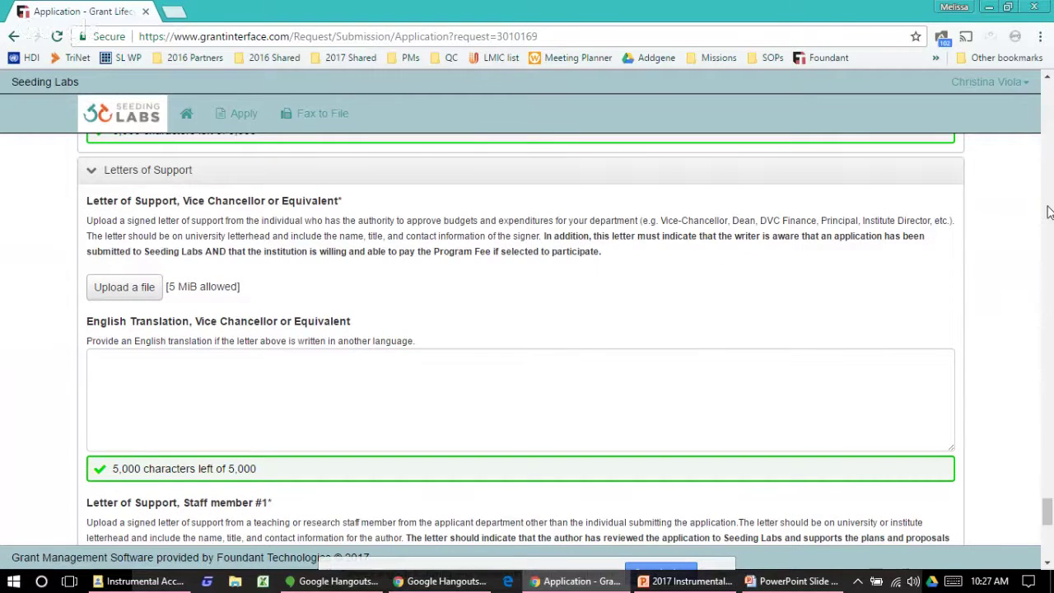
pyautogui.click(1049, 212)
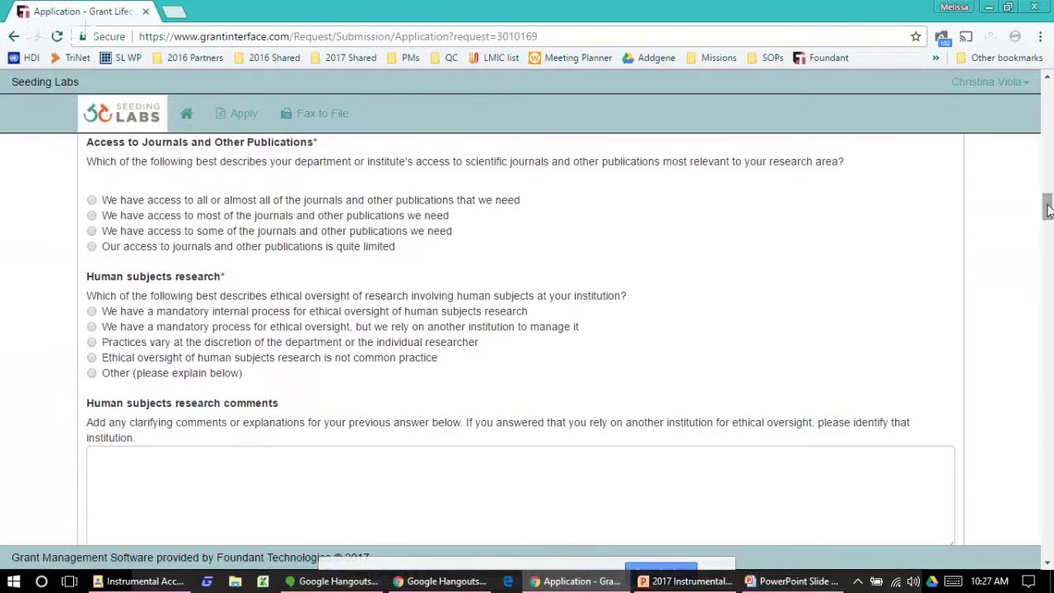
pyautogui.moveTo(1049, 210); pyautogui.dragTo(1048, 88)
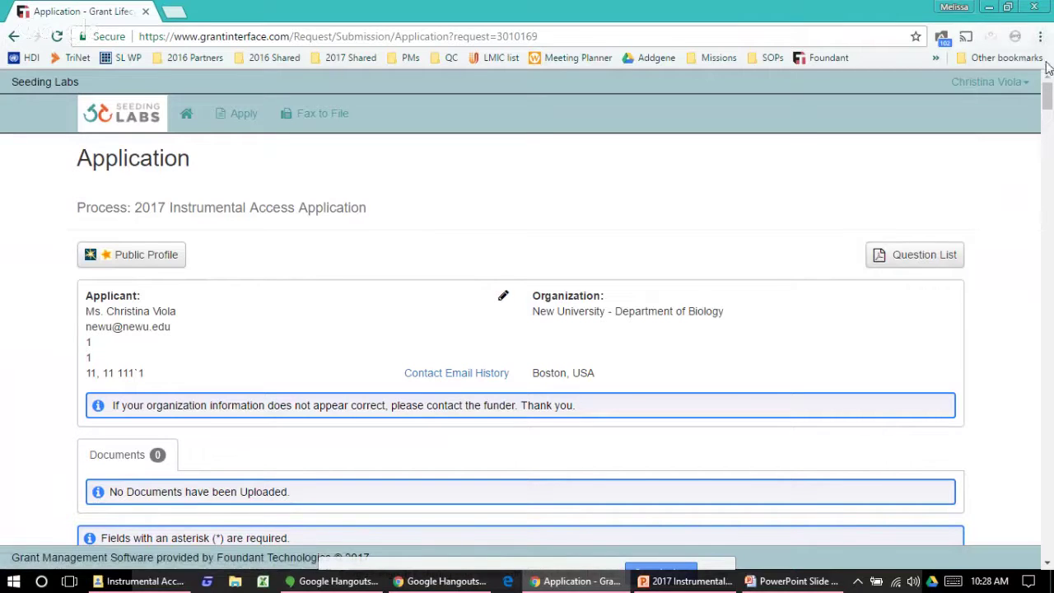
pyautogui.moveTo(1045, 109); pyautogui.dragTo(1052, 218)
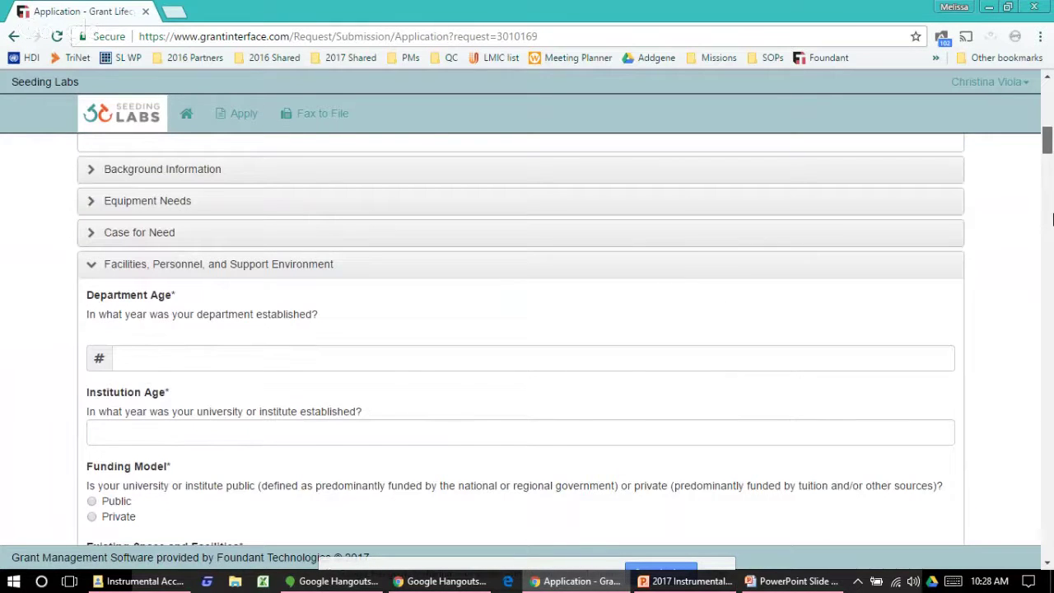
pyautogui.click(1052, 218)
pyautogui.click(765, 233)
pyautogui.write('qqq')
pyautogui.moveTo(1049, 214); pyautogui.dragTo(1025, 560)
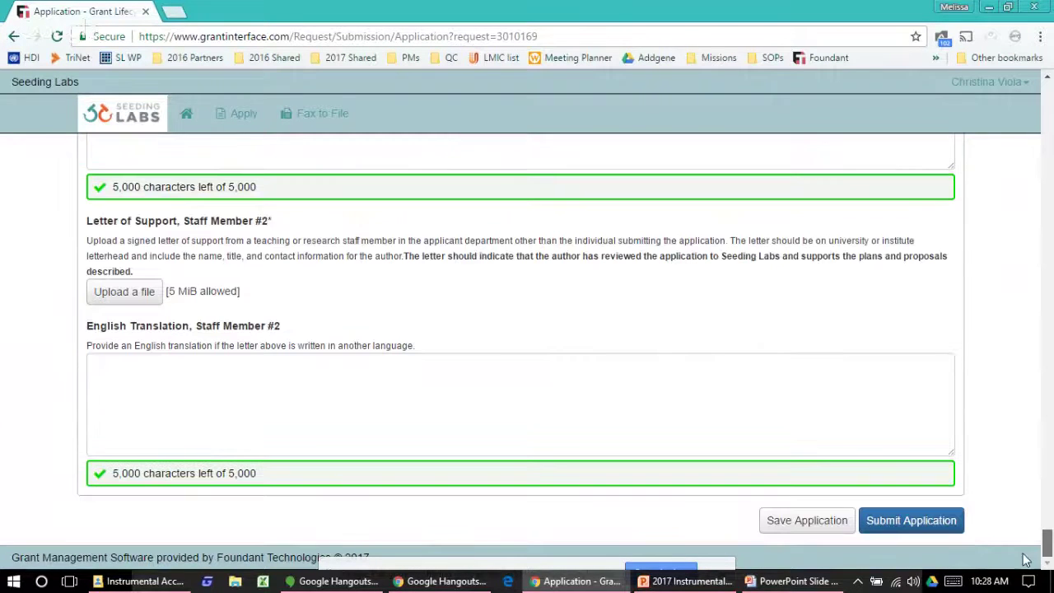
# Step: Save the 2017 Instrumental Access Application as a draft and confirm back to it
pyautogui.click(791, 521)
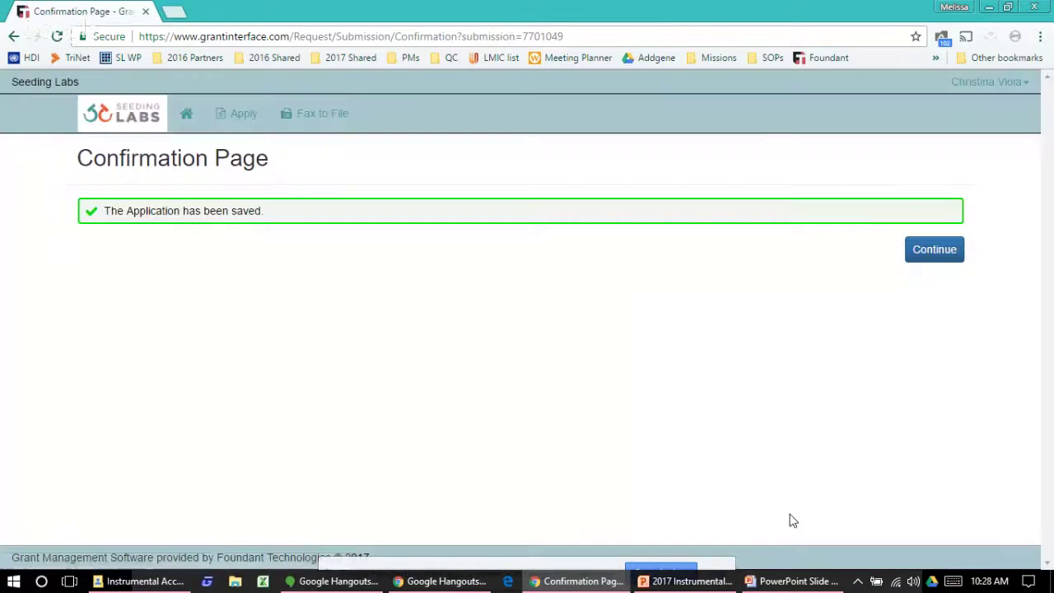
pyautogui.click(934, 257)
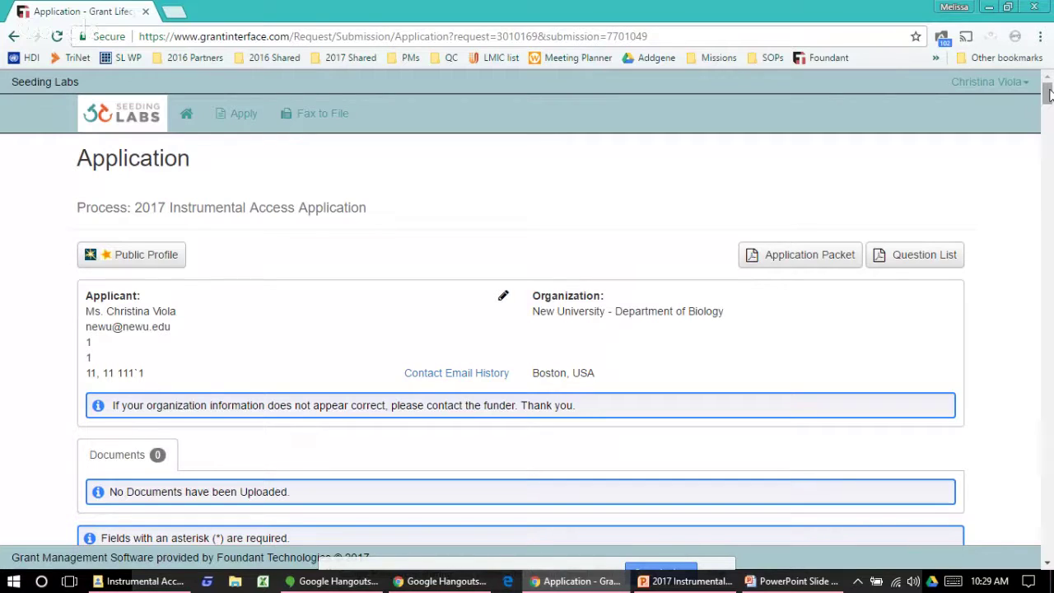
pyautogui.moveTo(1049, 96); pyautogui.dragTo(1047, 543)
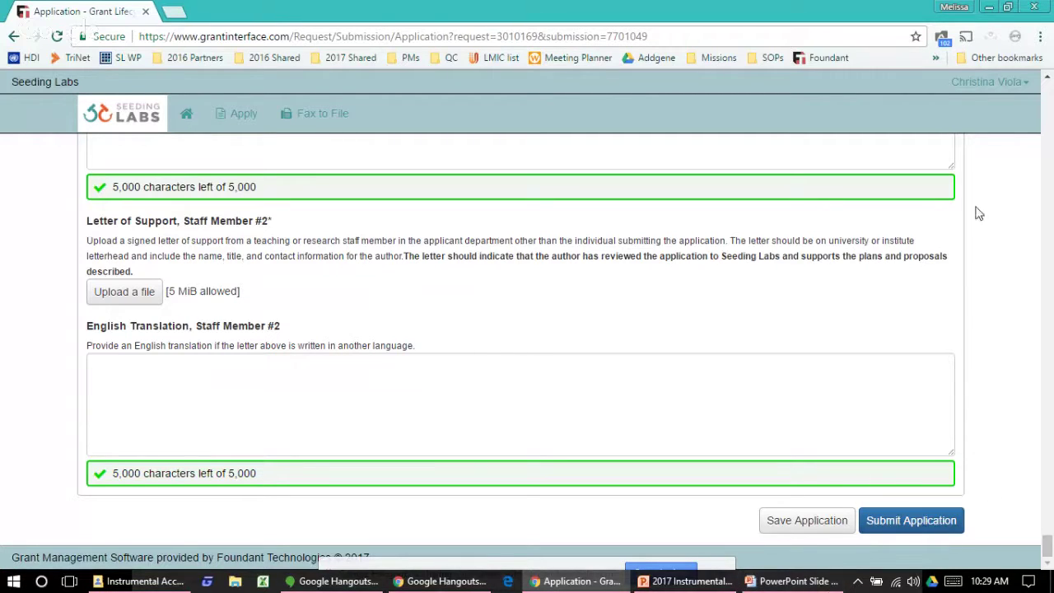
pyautogui.click(1050, 109)
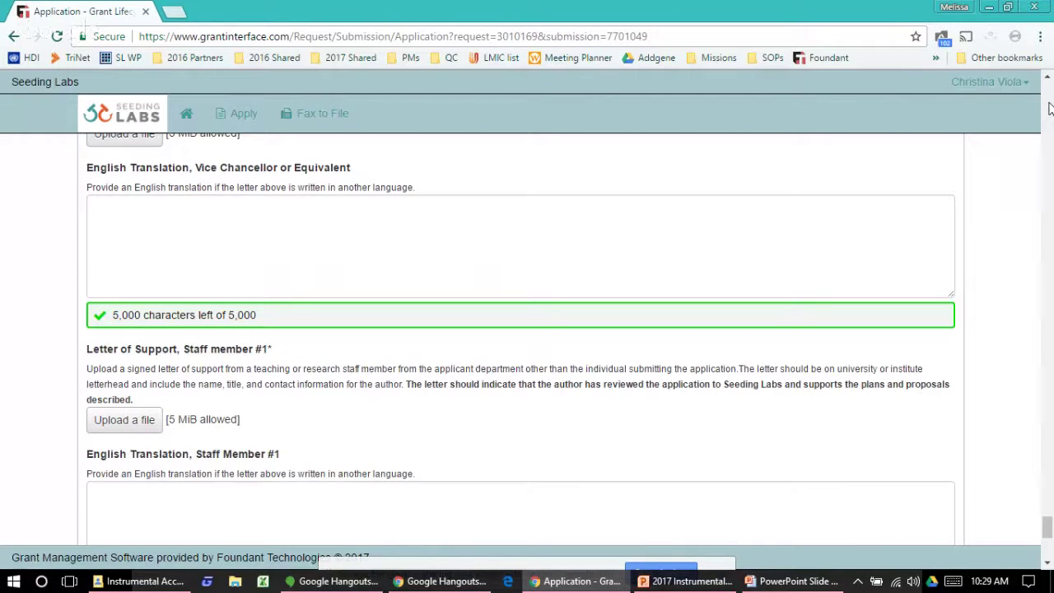
pyautogui.moveTo(1047, 527); pyautogui.dragTo(1046, 416)
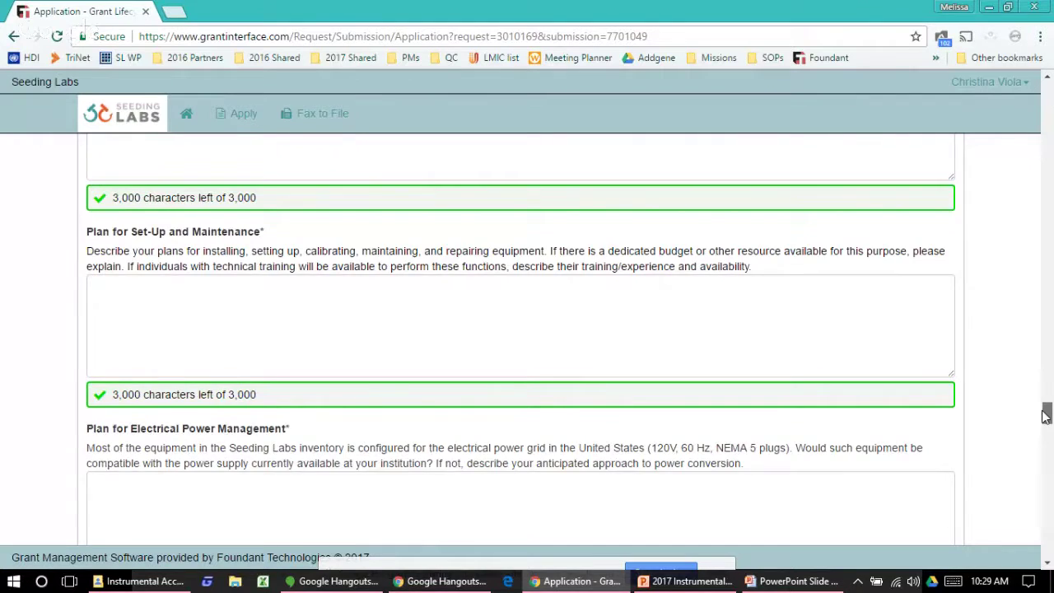
pyautogui.moveTo(1046, 416); pyautogui.dragTo(1046, 83)
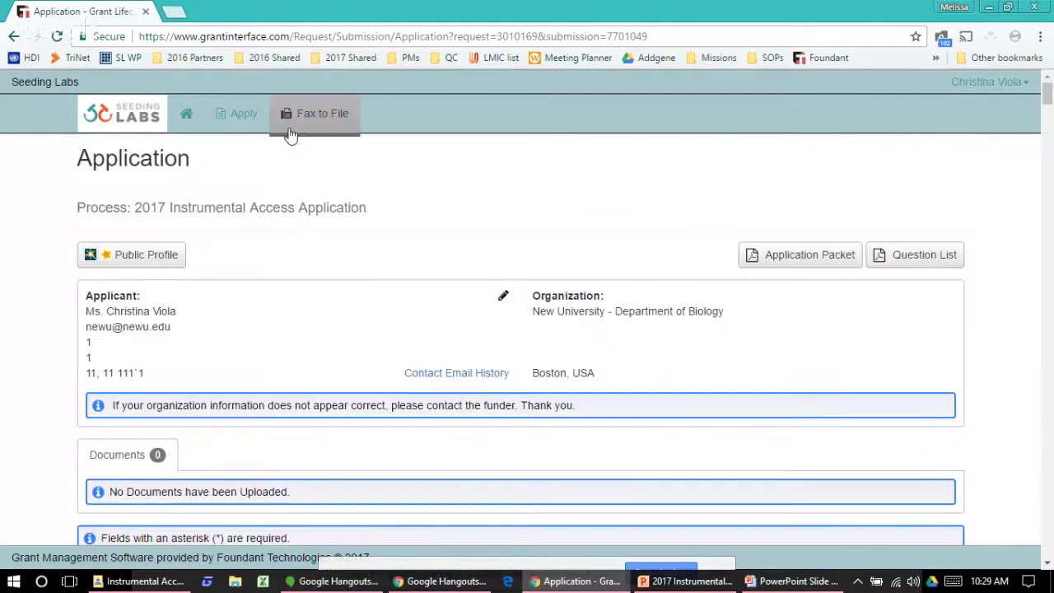
# Step: Check the Draft application on the Applicant Dashboard, reopen it, then return to the webinar deck
pyautogui.click(191, 114)
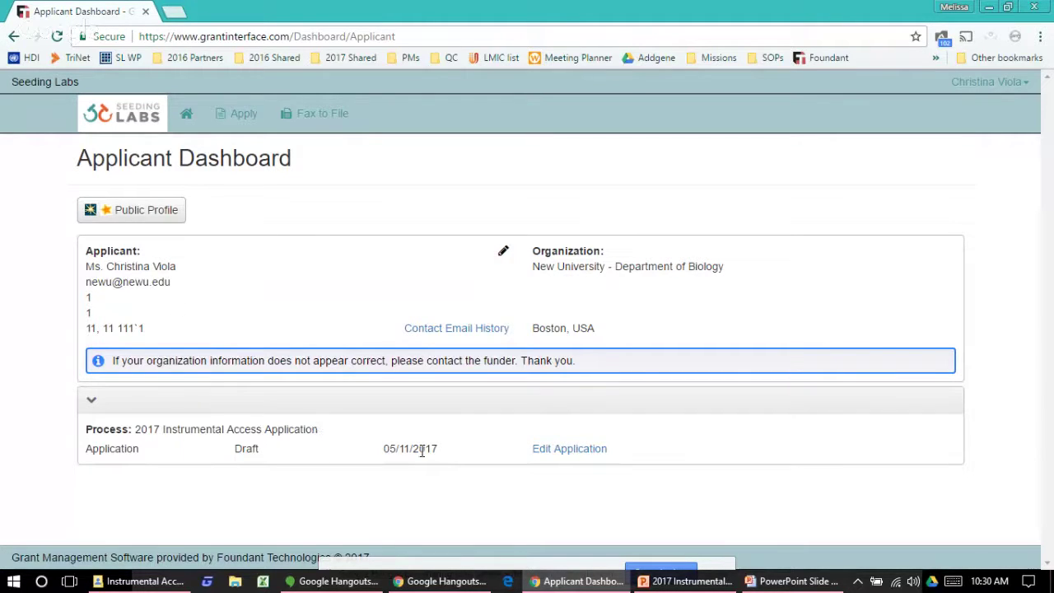
pyautogui.click(539, 453)
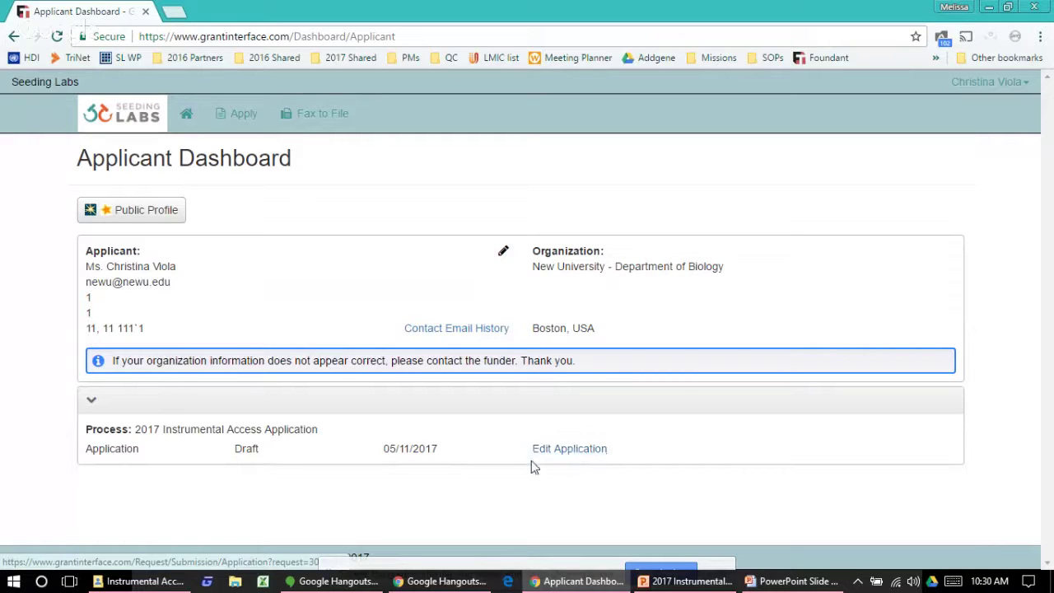
pyautogui.click(687, 587)
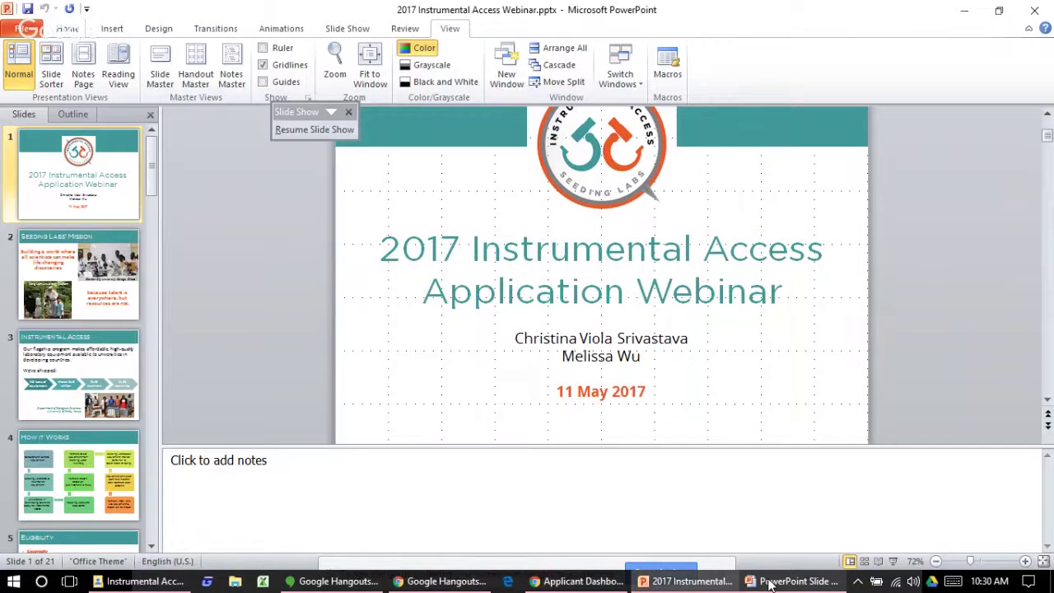
# Step: Resume the webinar slide show and advance to the 'Comments? Questions?' slide
pyautogui.click(770, 583)
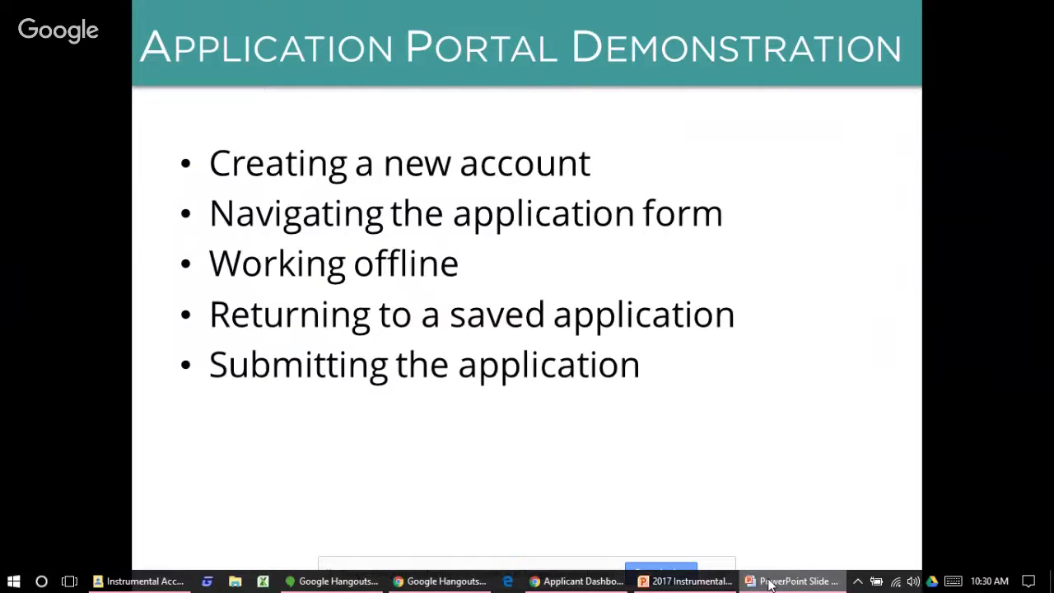
pyautogui.click(533, 365)
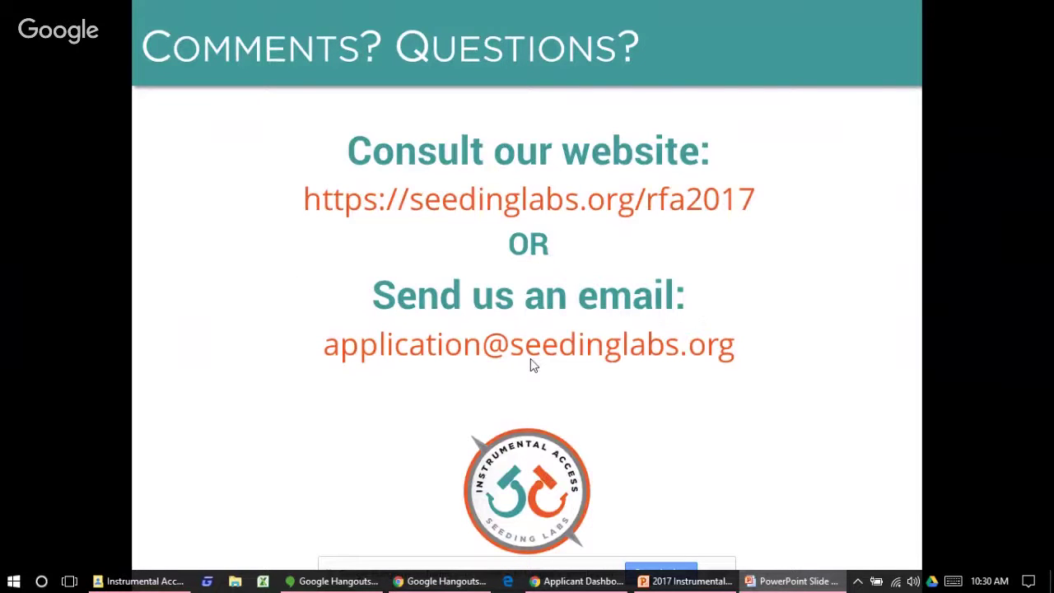